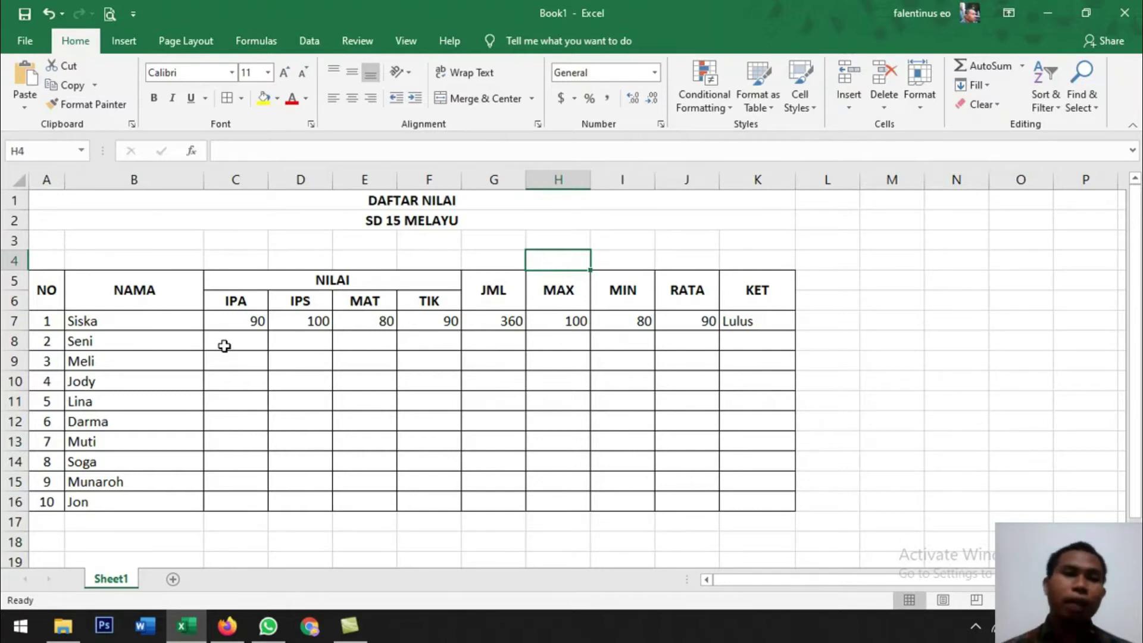
Step: Enter the row 8 student's scores: IPA 80, IPS 90, MAT 75 and TIK 90
left_click(224, 346)
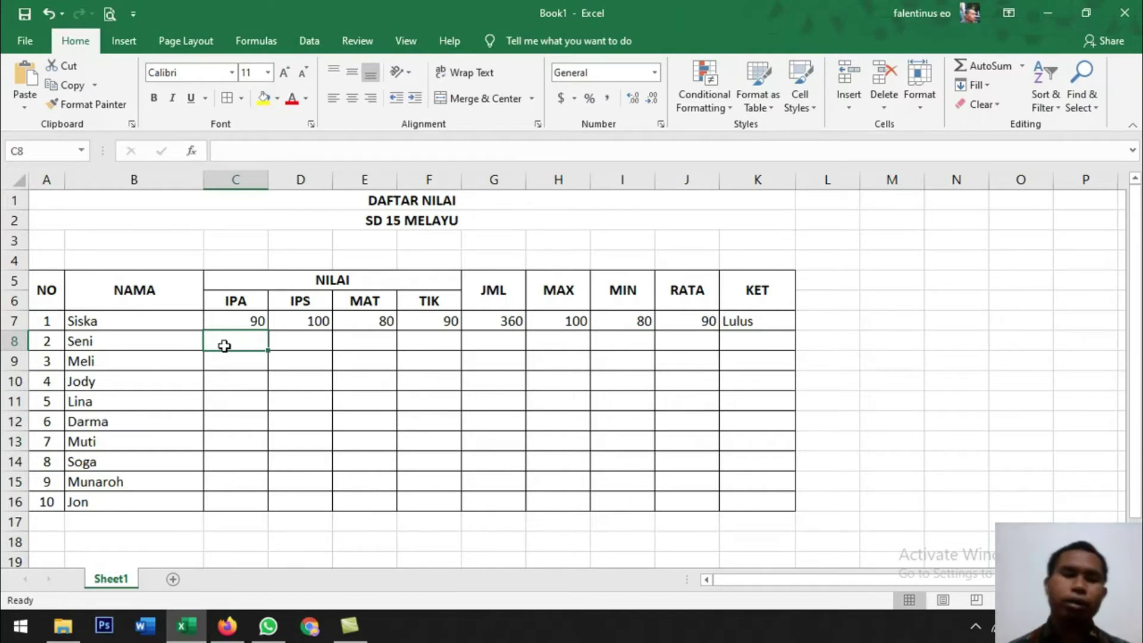
type("80")
key("Tab")
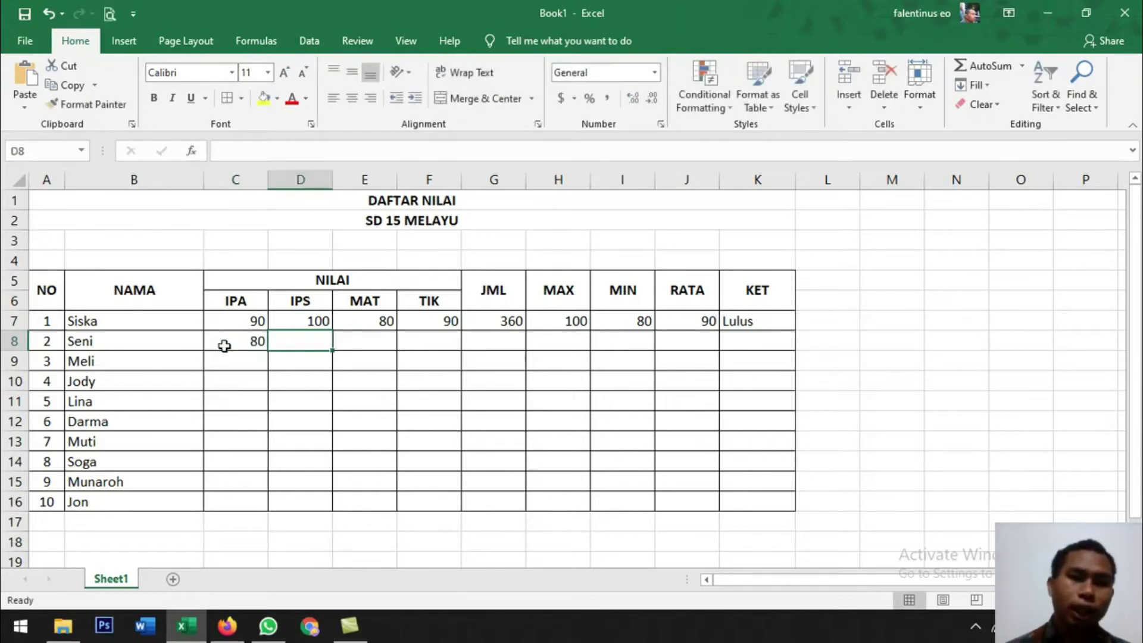
type("90")
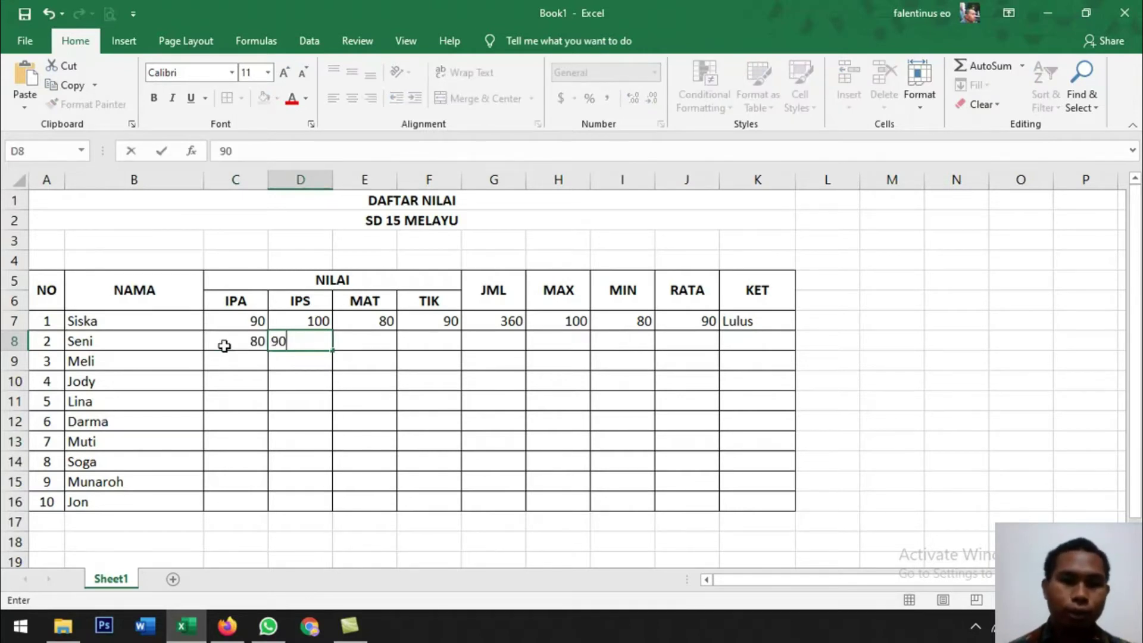
key("Tab")
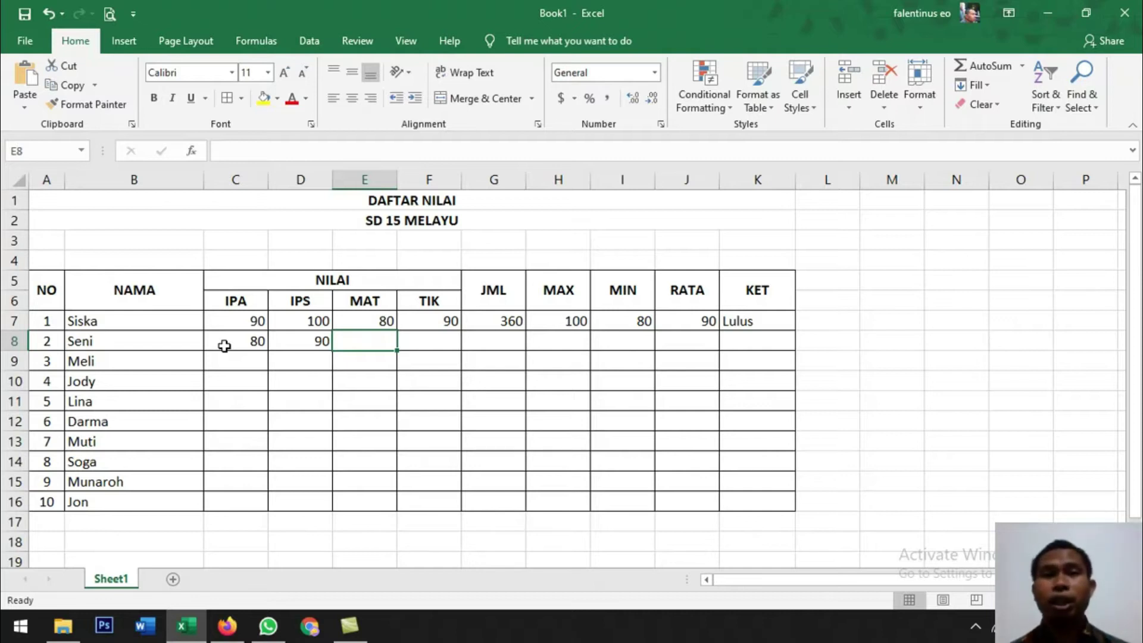
type("5")
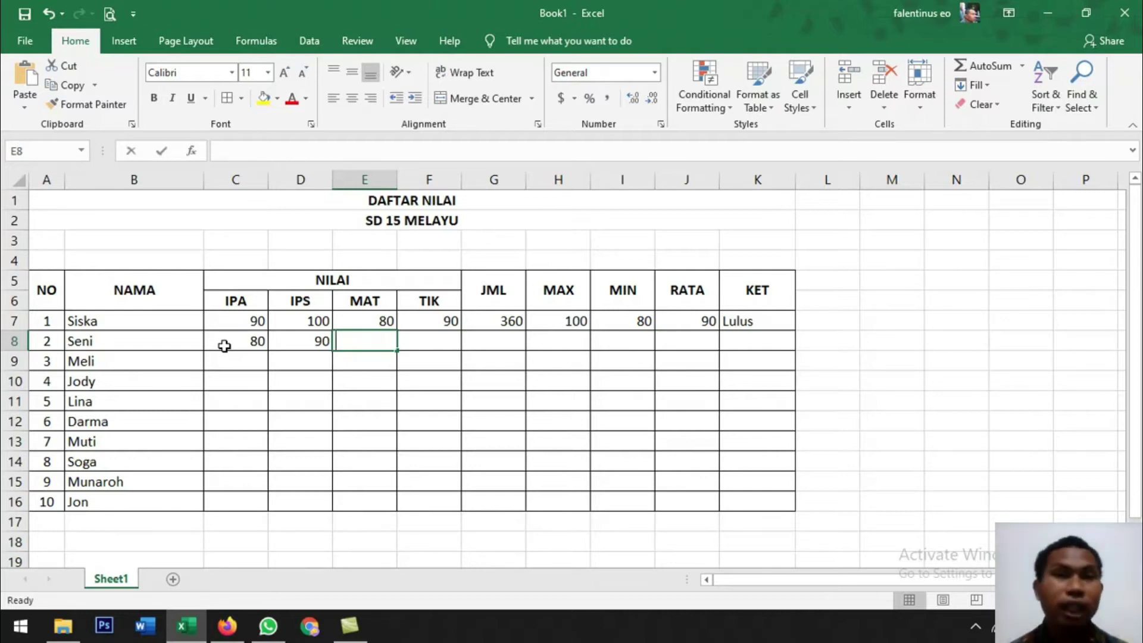
key("BackSpace")
type("75")
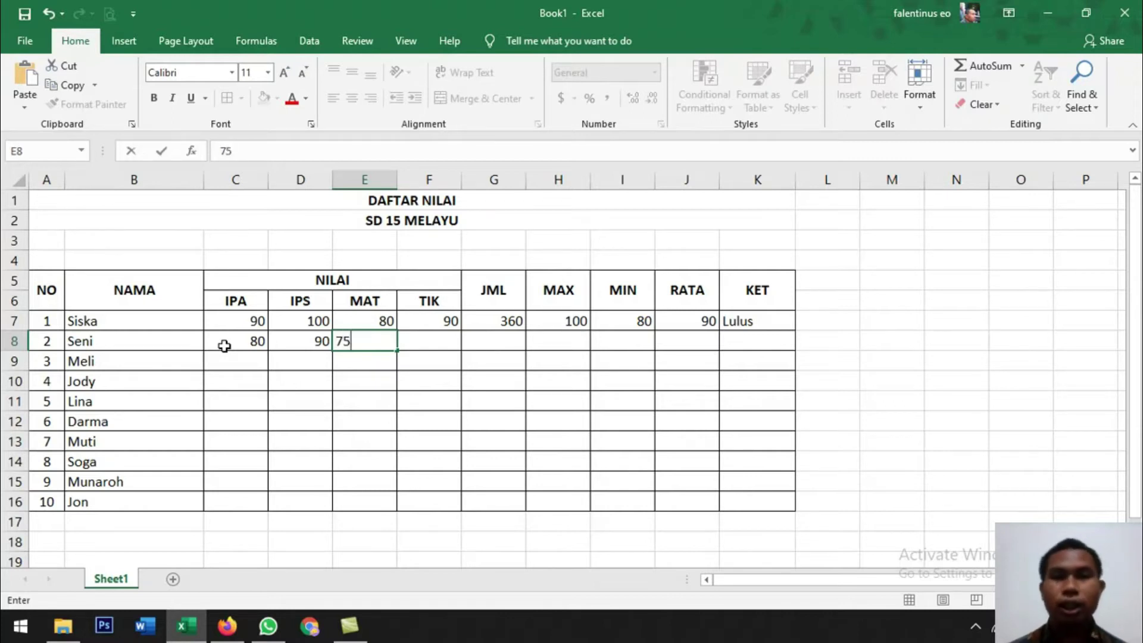
key("Tab")
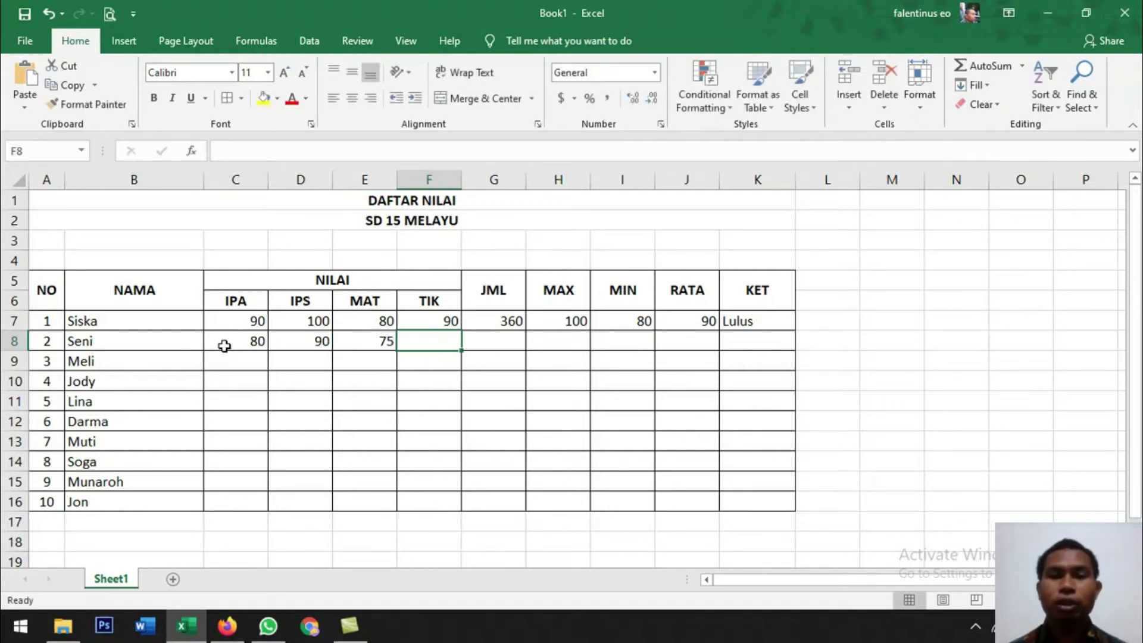
type("90")
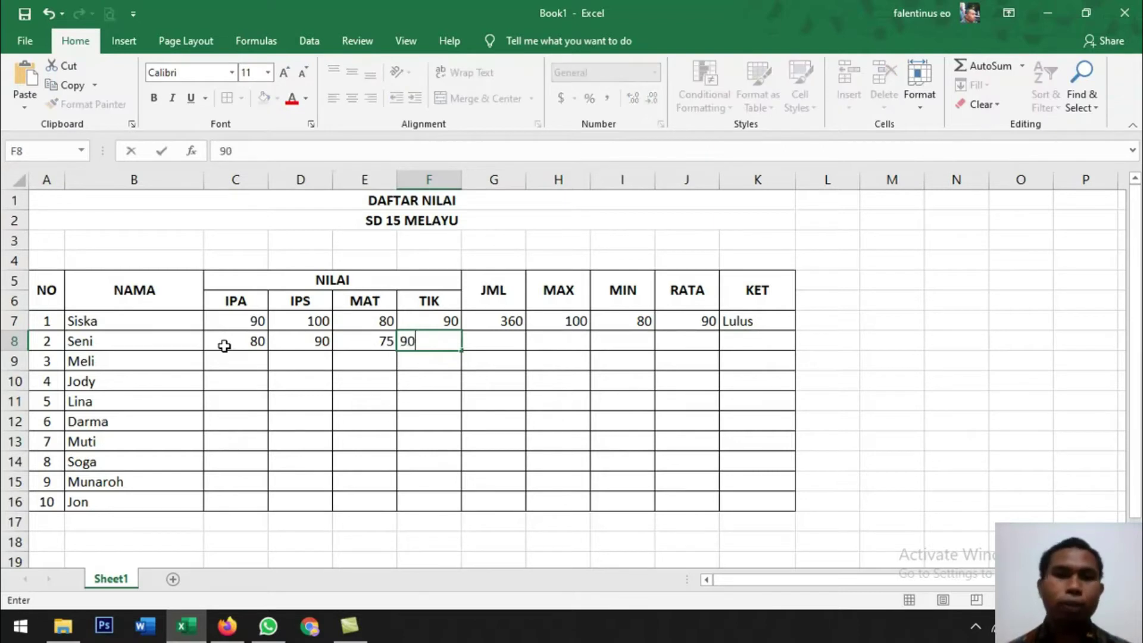
key("Tab")
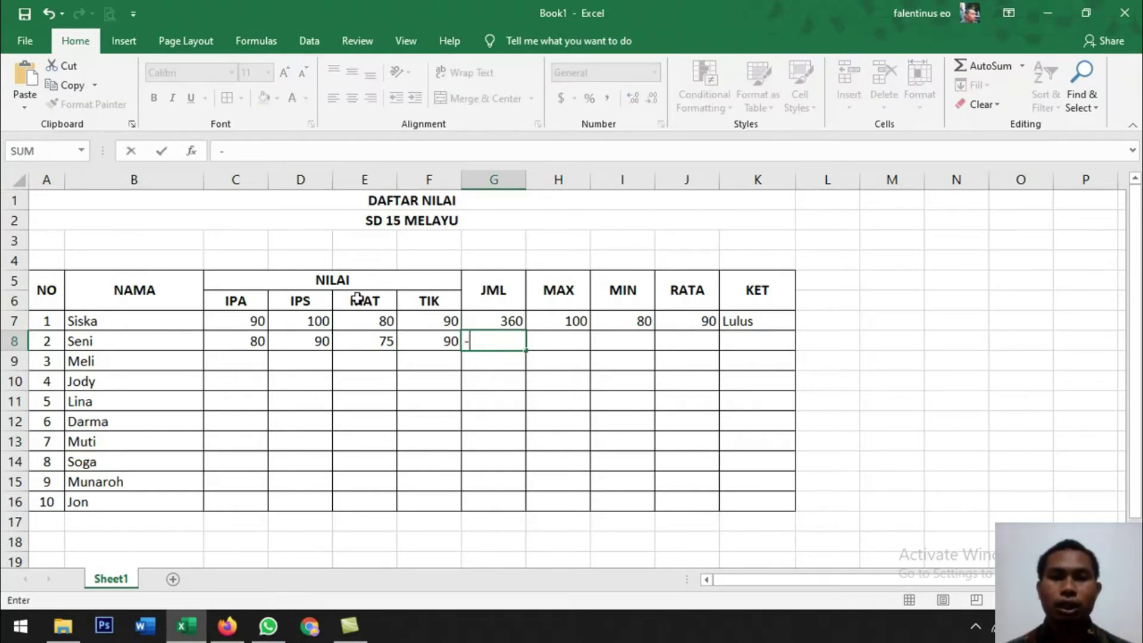
Step: Total the row 8 scores in the JML cell G8 with =sum(C8:F8)
type("=")
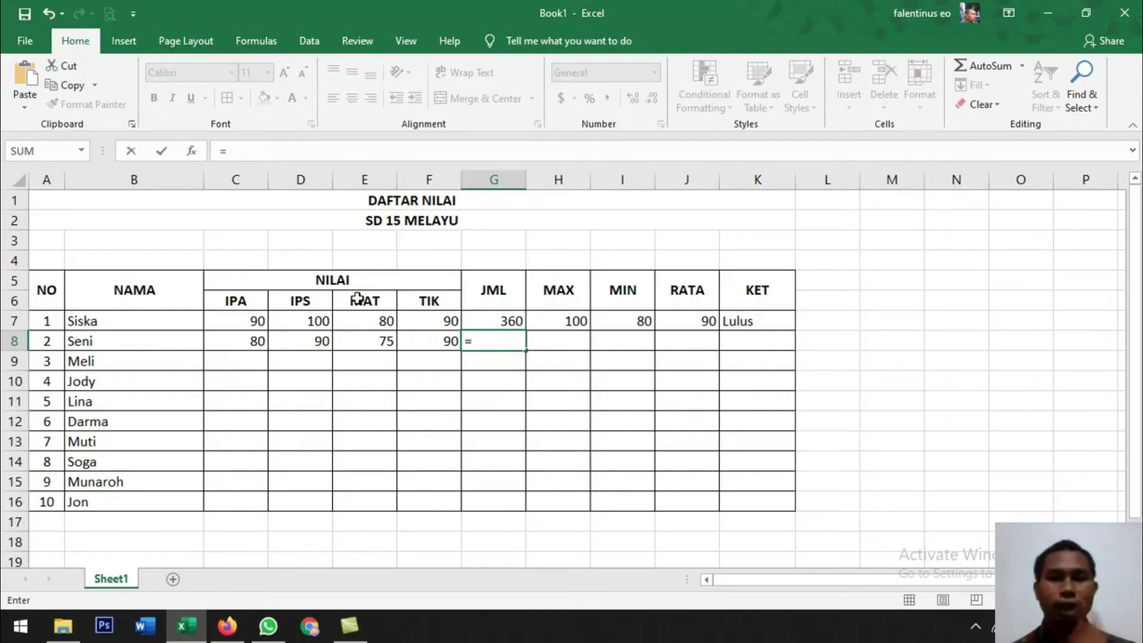
type("sum")
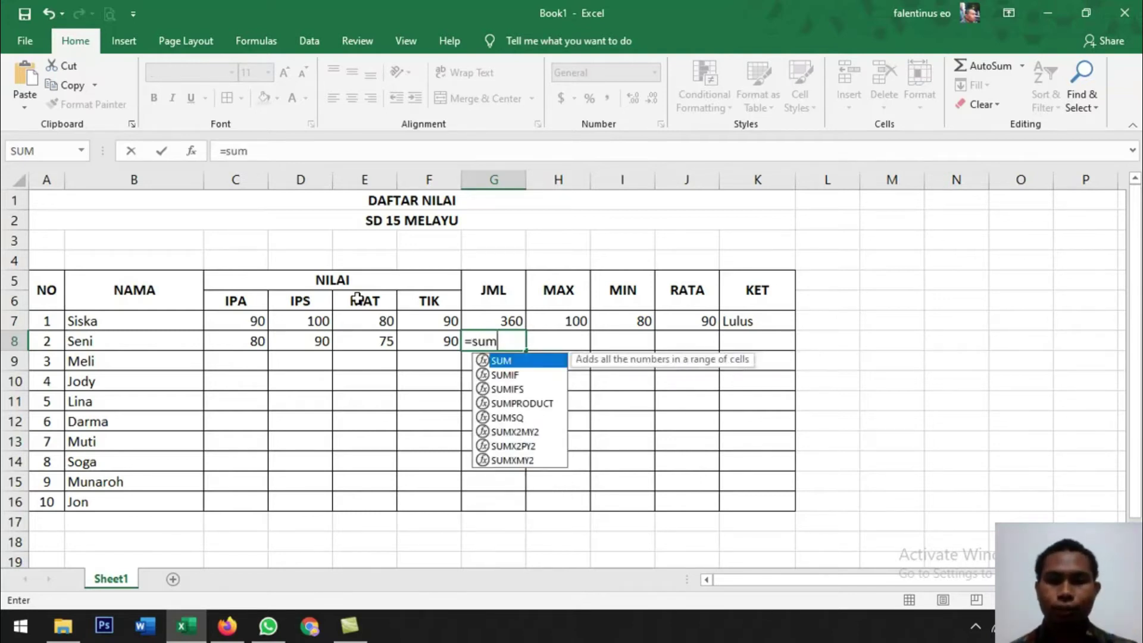
type("(")
key("BackSpace")
type("(")
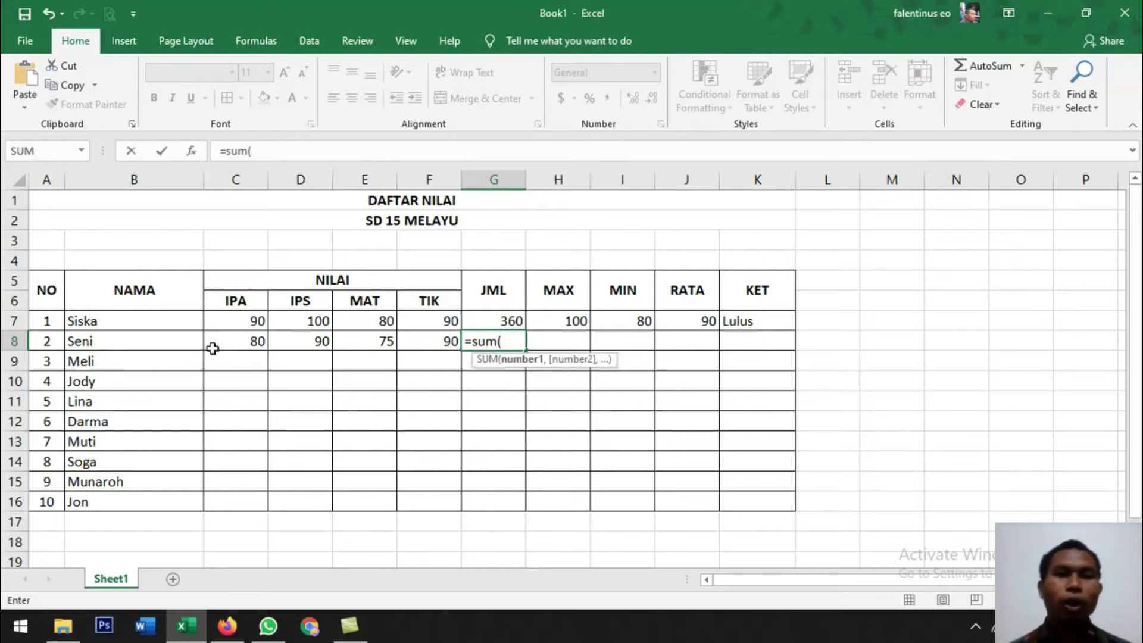
left_click_drag(223, 341, 421, 338)
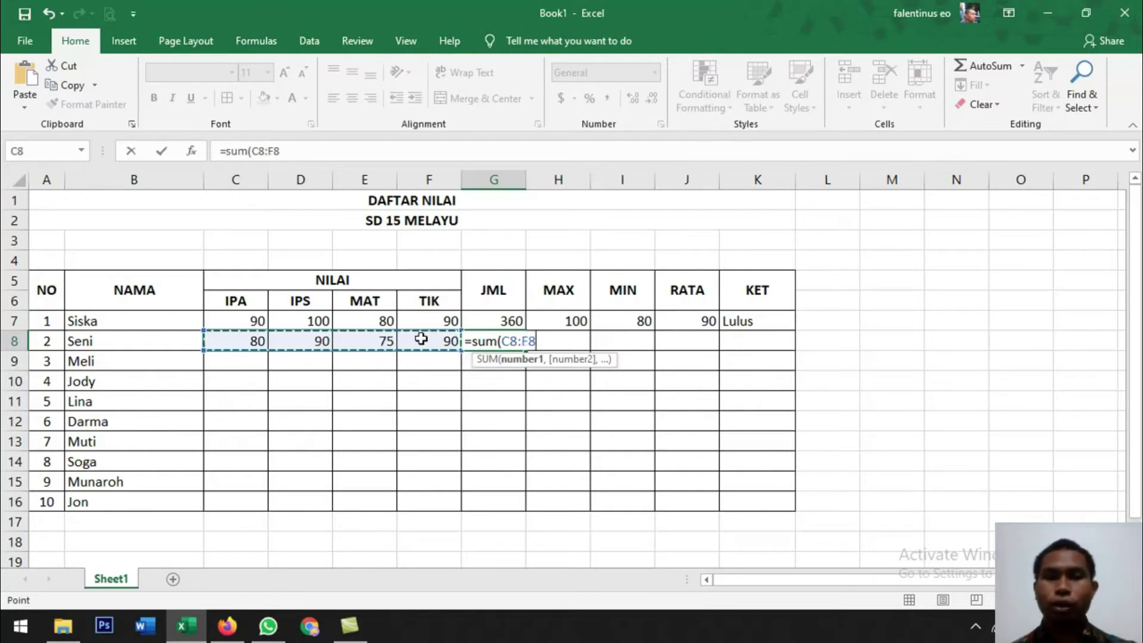
type(")")
key("Return")
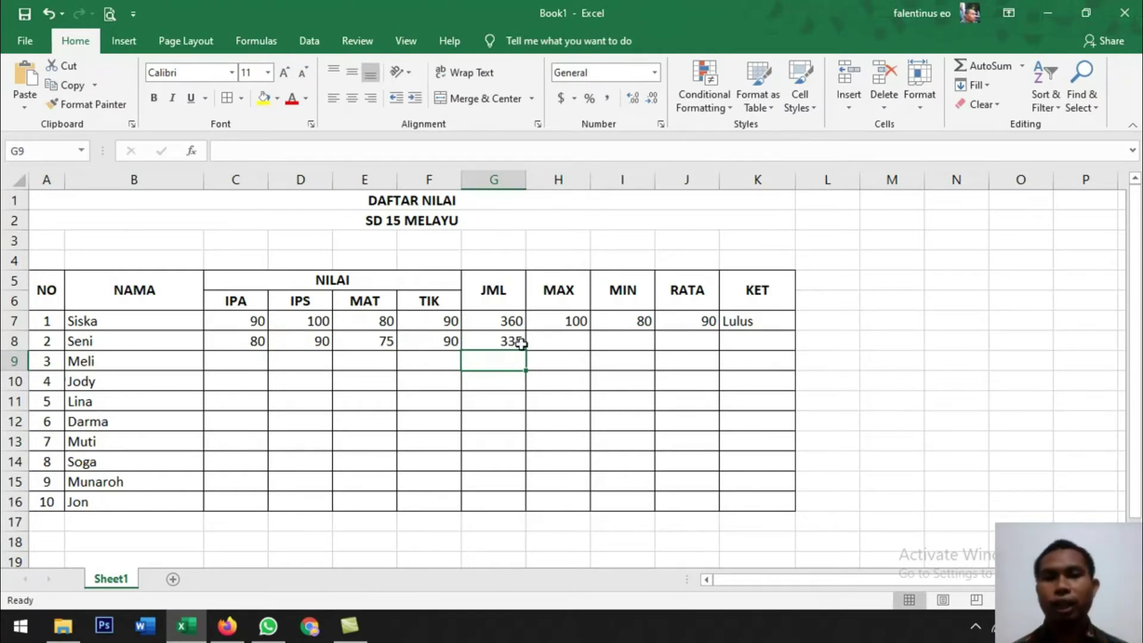
Step: Calculate the highest row 8 score in the MAX cell H8 with =max(C8:F8)
left_click(569, 341)
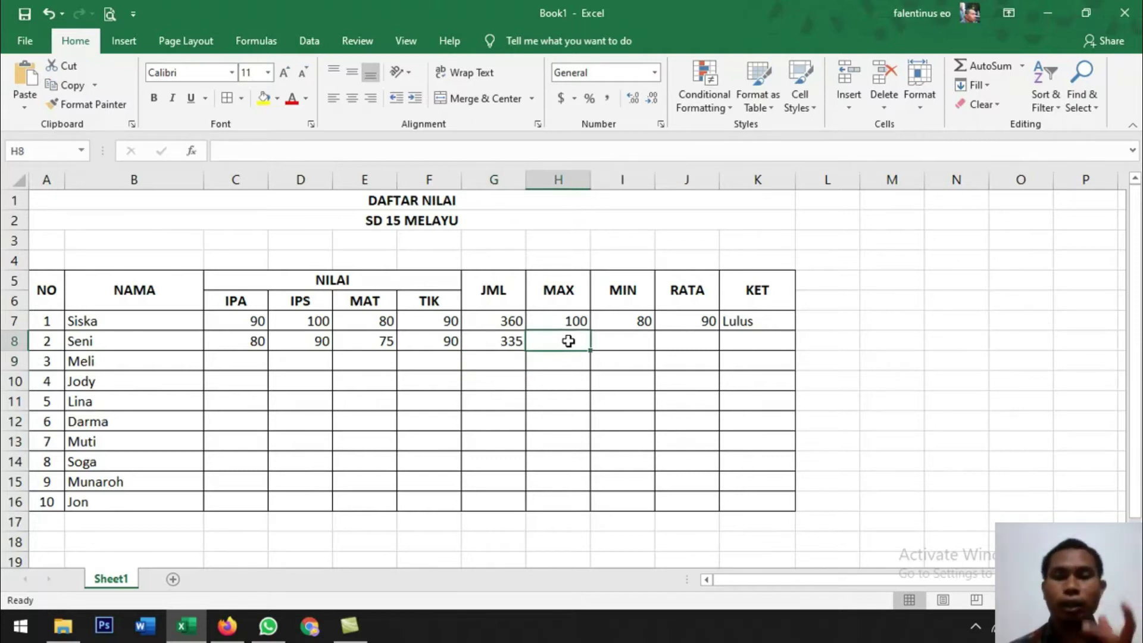
type("=")
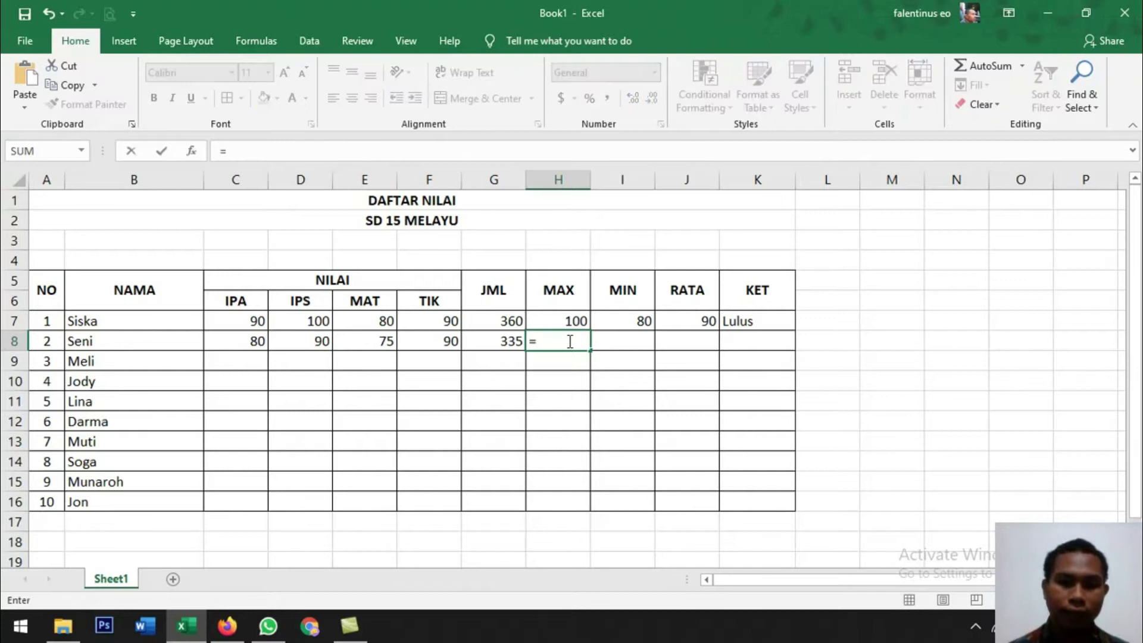
type("max(")
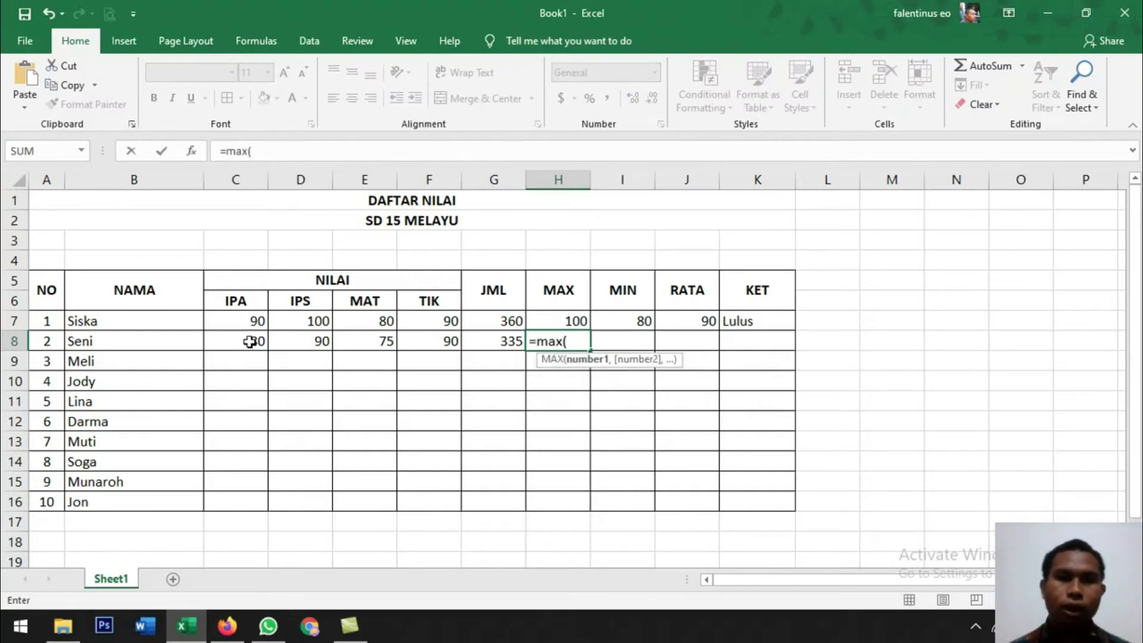
left_click_drag(251, 339, 433, 344)
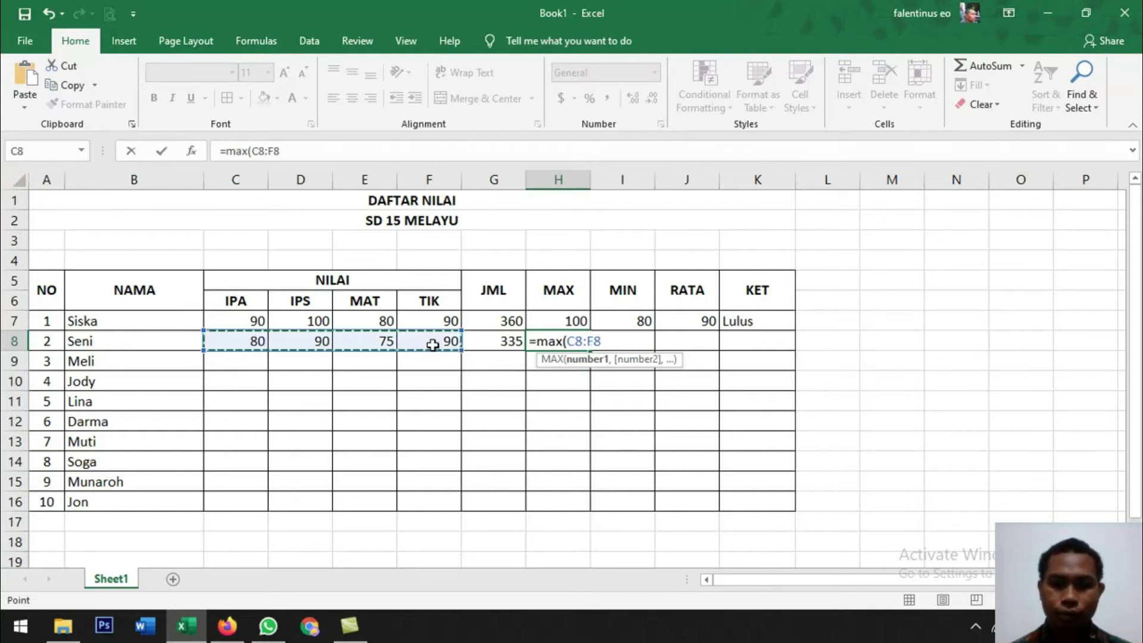
type(")")
key("Return")
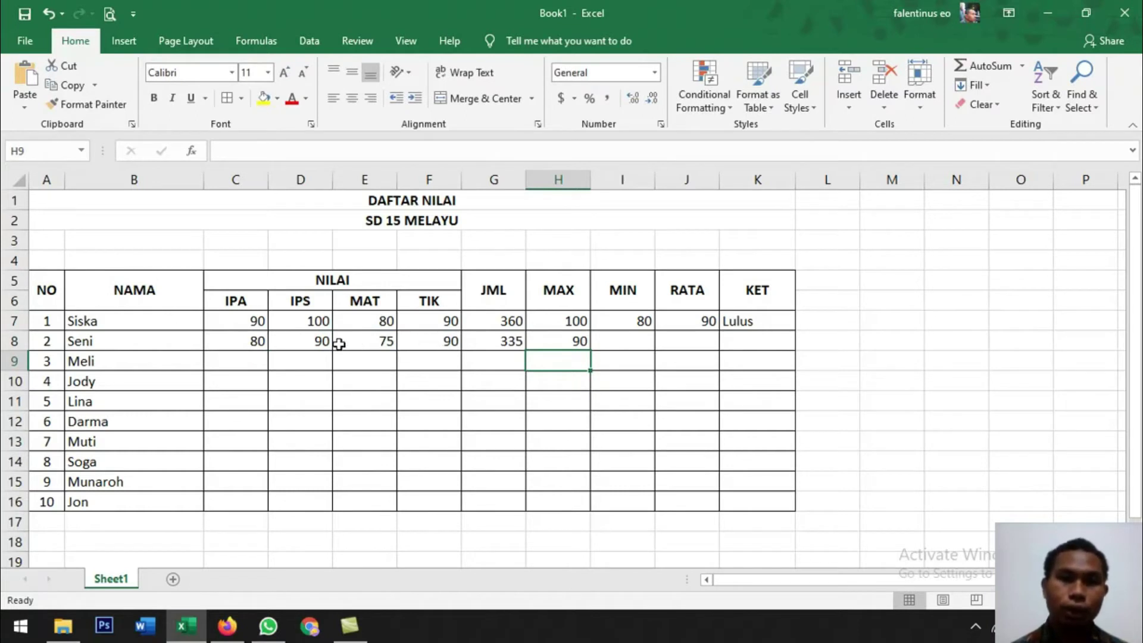
Step: Calculate the lowest row 8 score in the MIN cell I8 with =min(C8:F8)
left_click(621, 343)
type("=min")
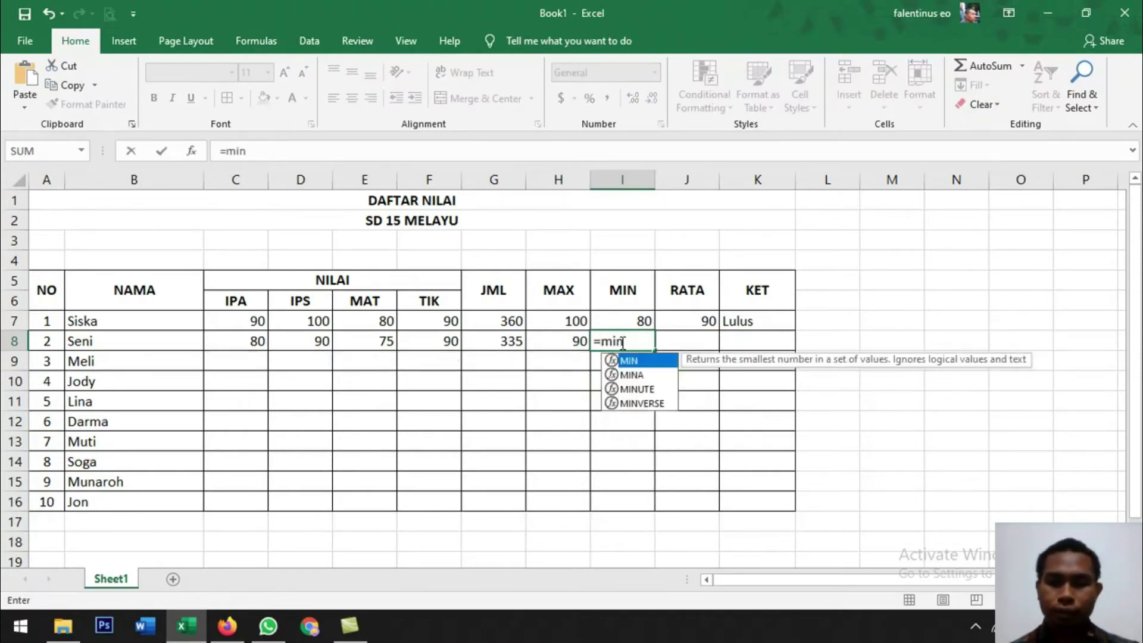
type("(")
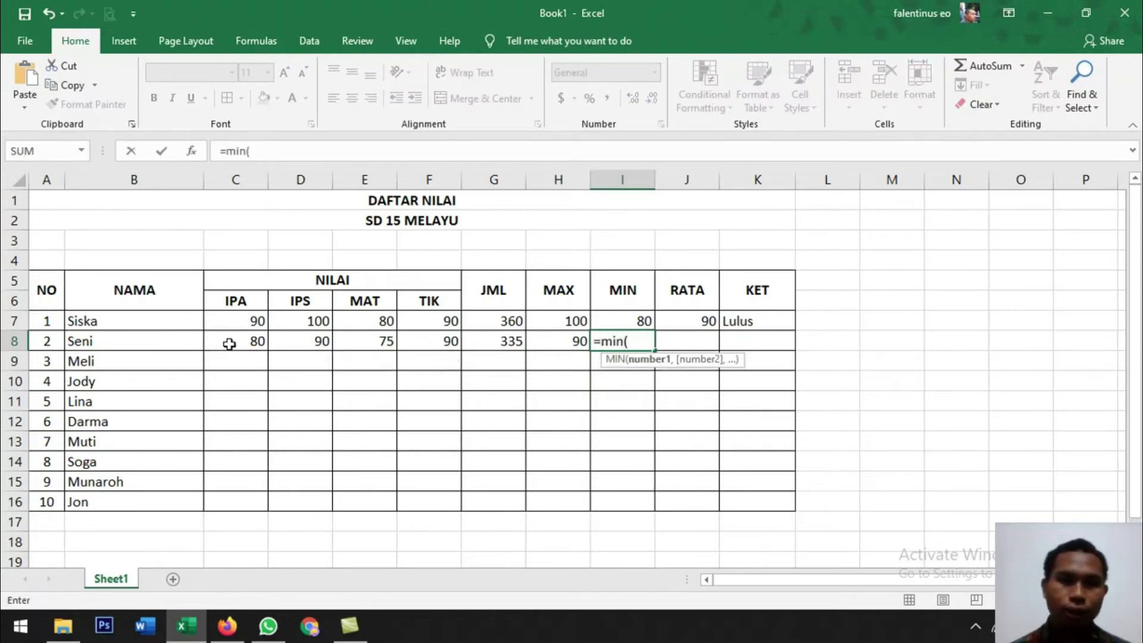
left_click_drag(229, 344, 505, 342)
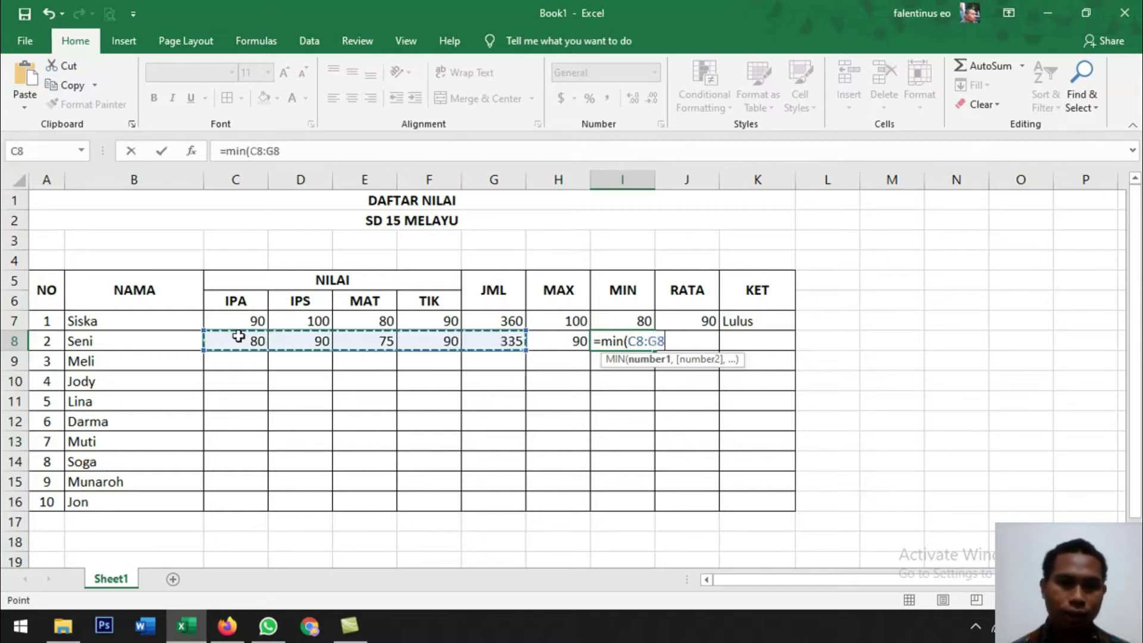
key("shift+Left")
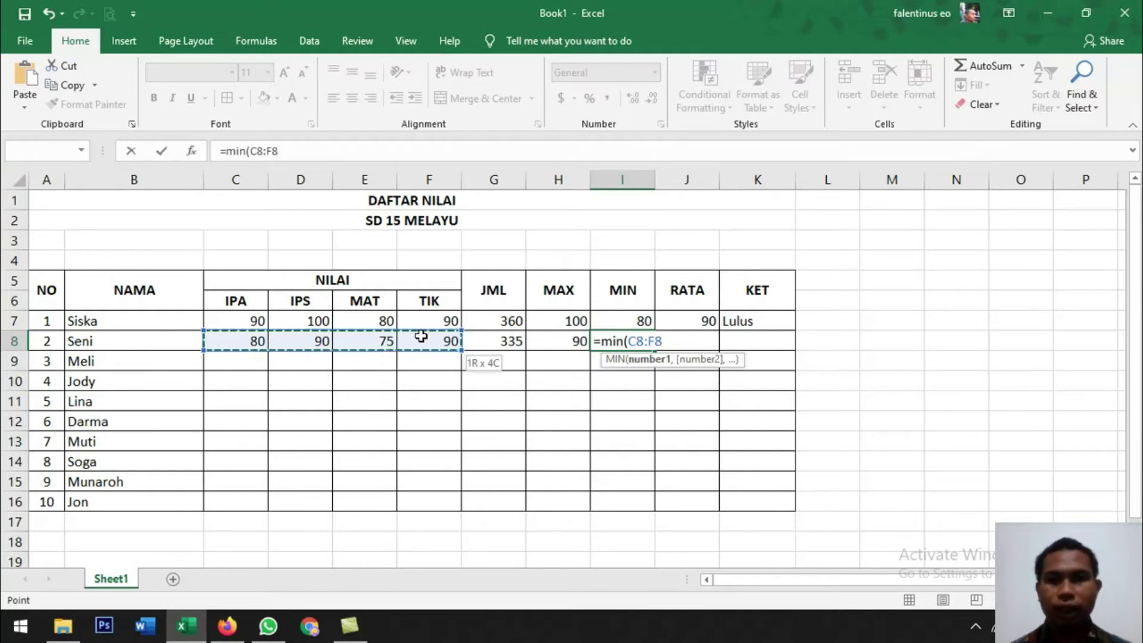
type(")")
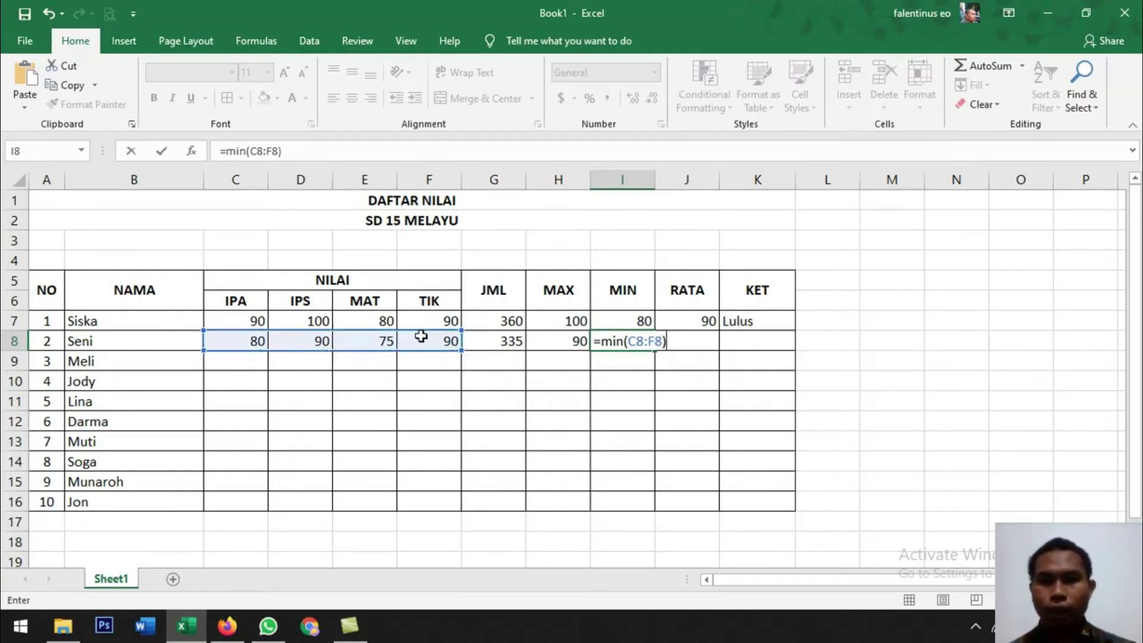
key("Return")
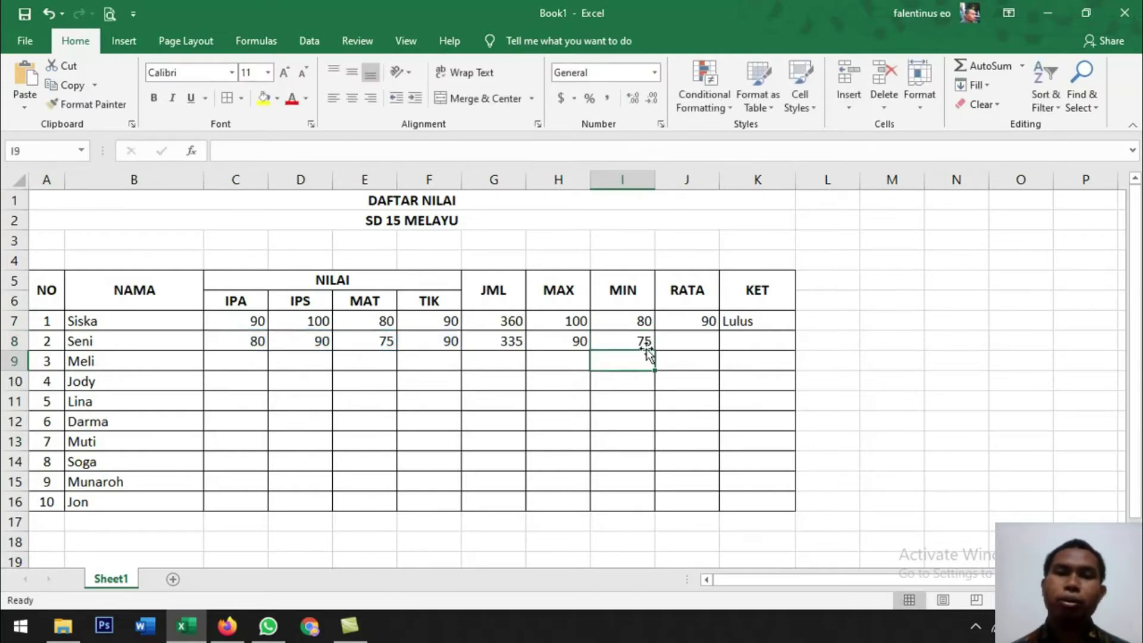
left_click(377, 339)
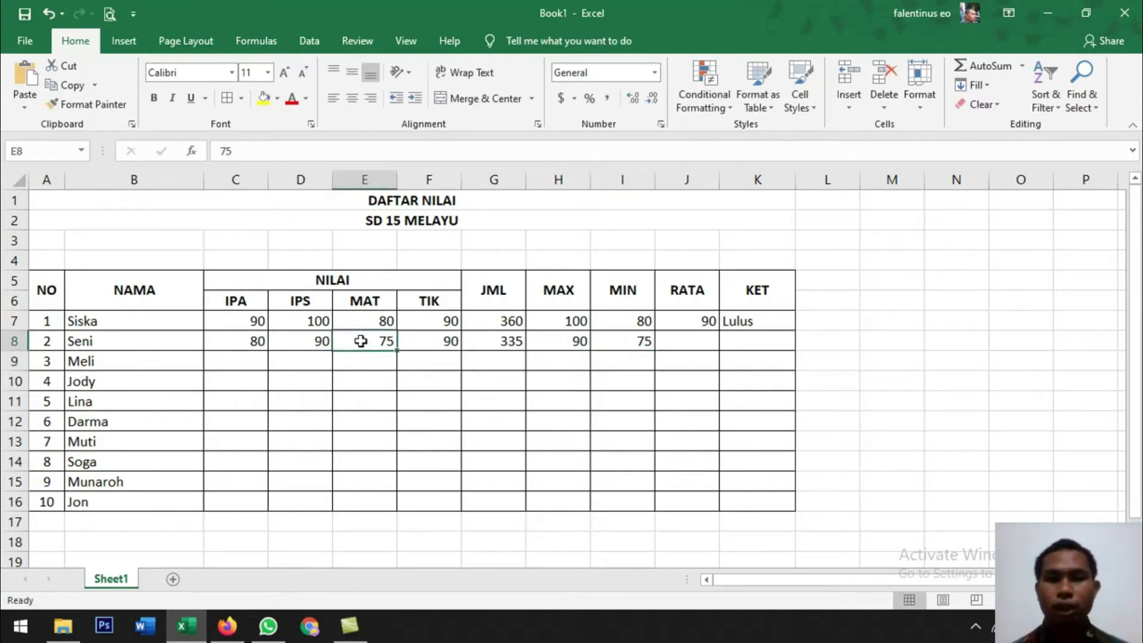
Step: Calculate the average of the row 8 scores in the RATA cell J8 with =average(C8:F8)
left_click(695, 346)
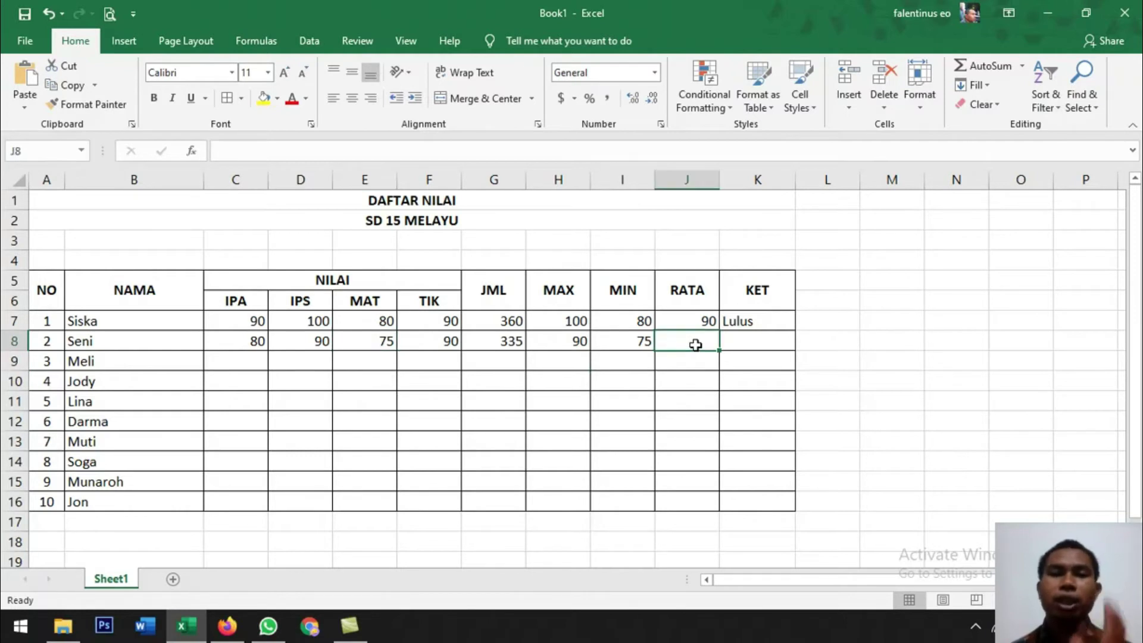
type("=")
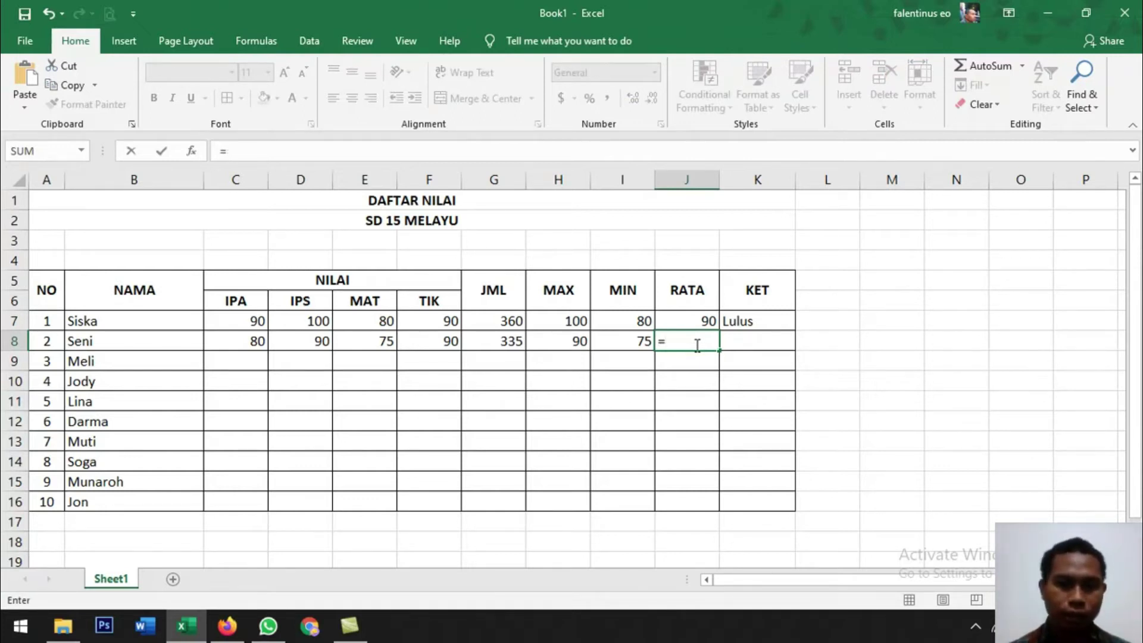
type("average")
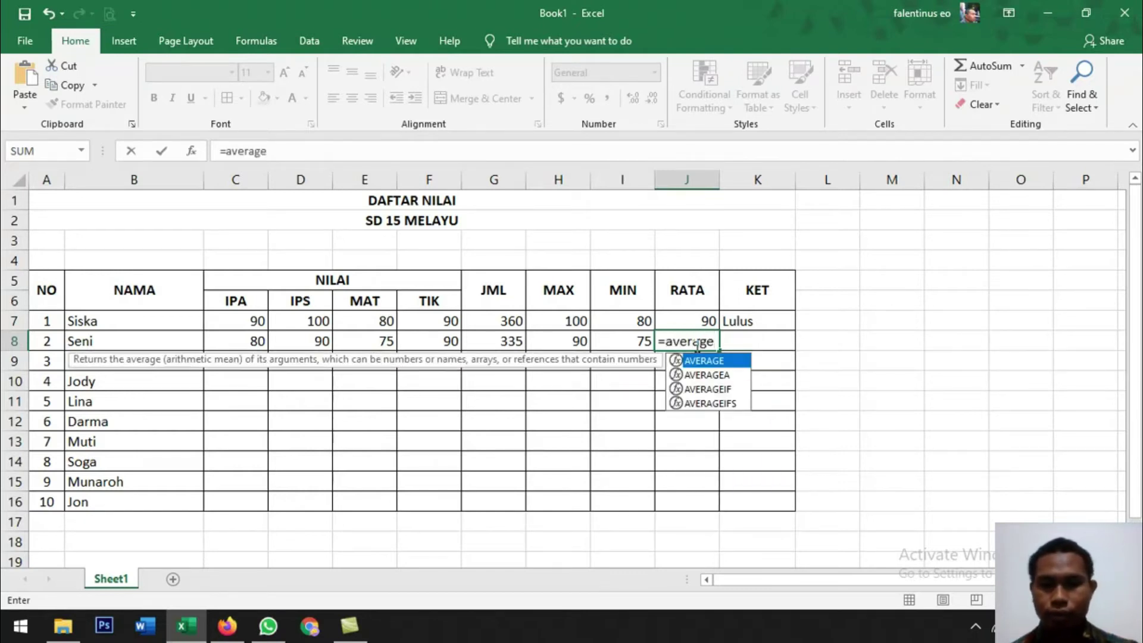
type("(")
left_click_drag(236, 336, 436, 338)
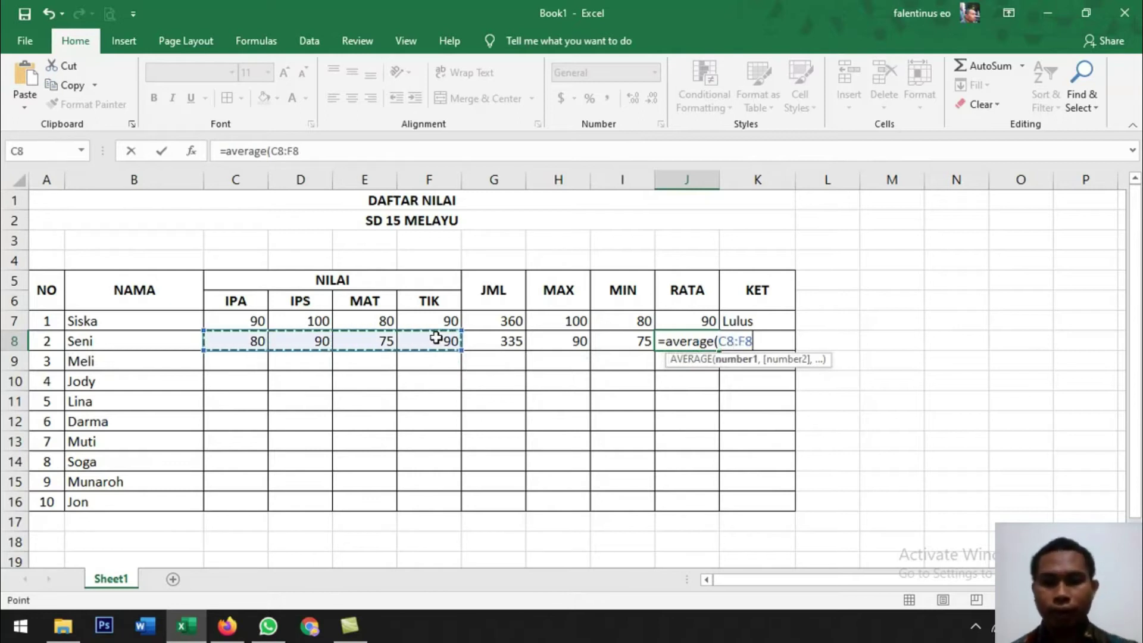
type(")")
key("Return")
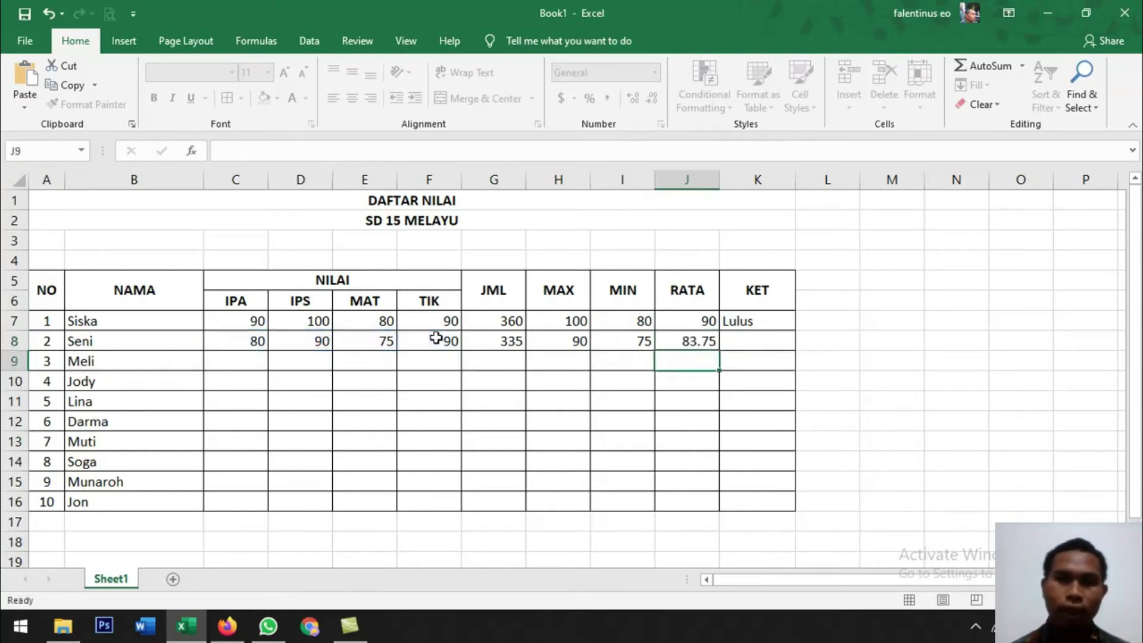
Step: Reduce the number format of the average in J8 to zero decimal places
left_click(688, 339)
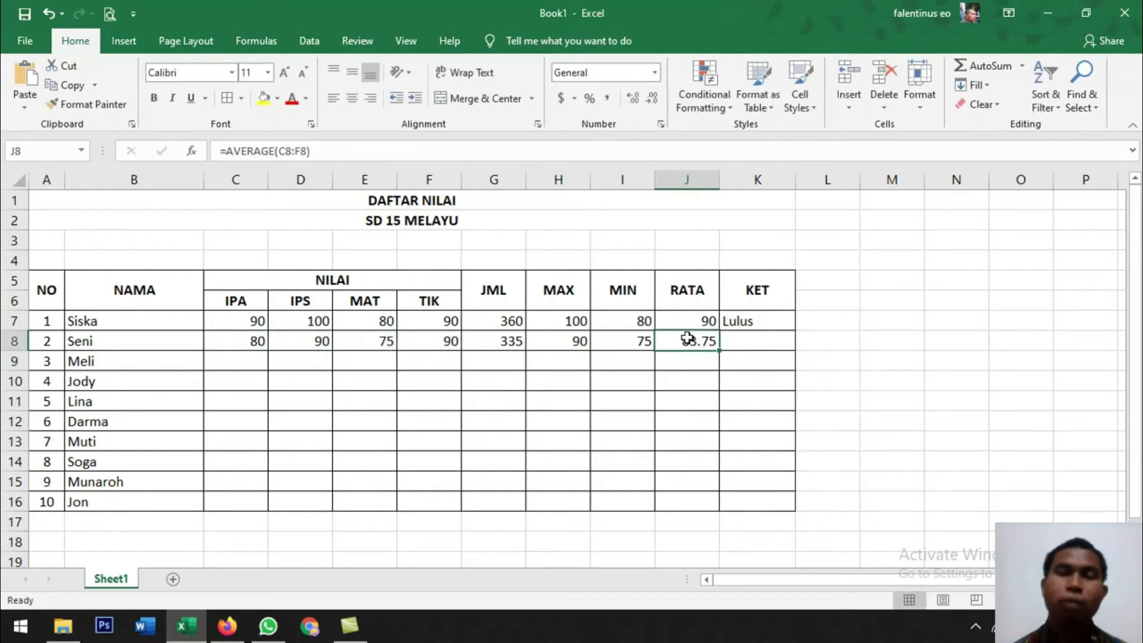
left_click(652, 98)
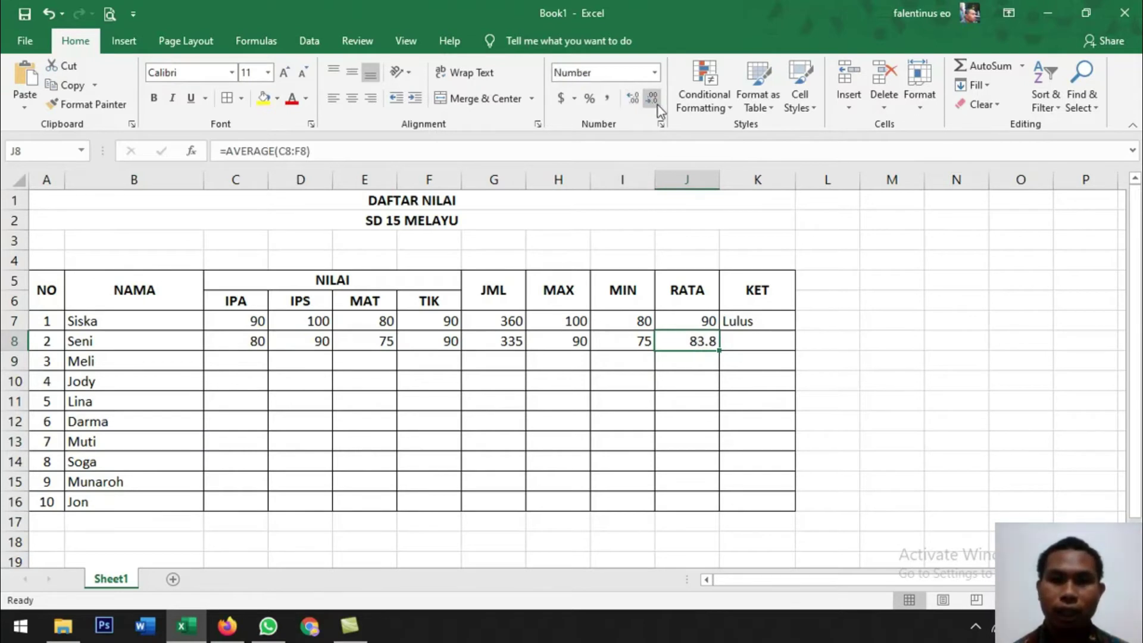
left_click(657, 104)
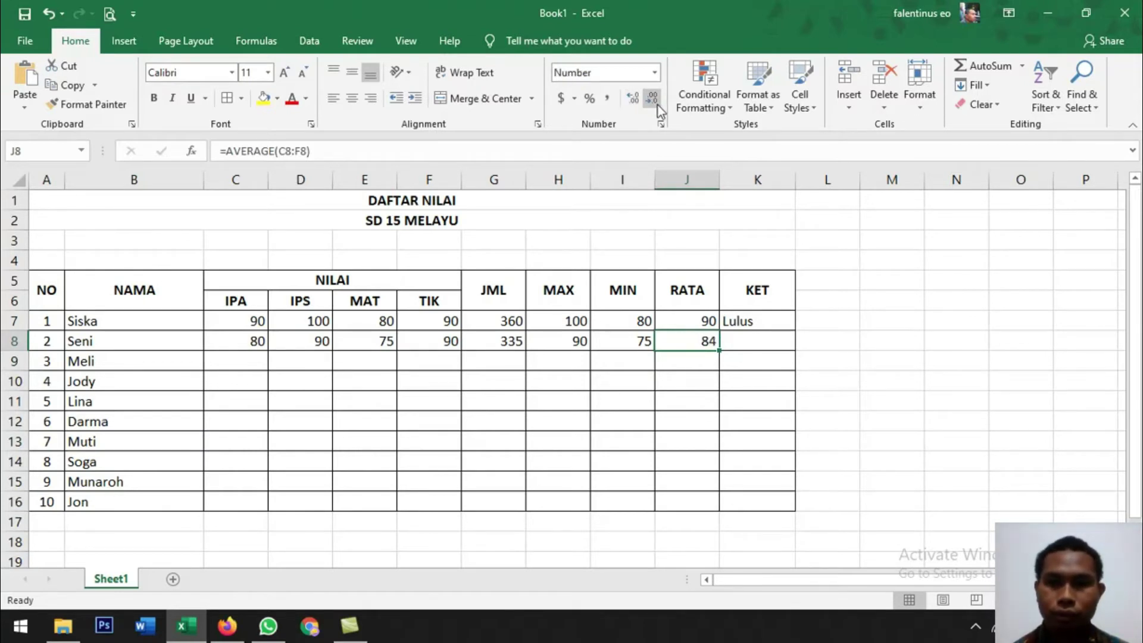
Step: Begin an IF formula in the KET cell K8 that tests whether the row's average meets J8>=80
left_click(732, 337)
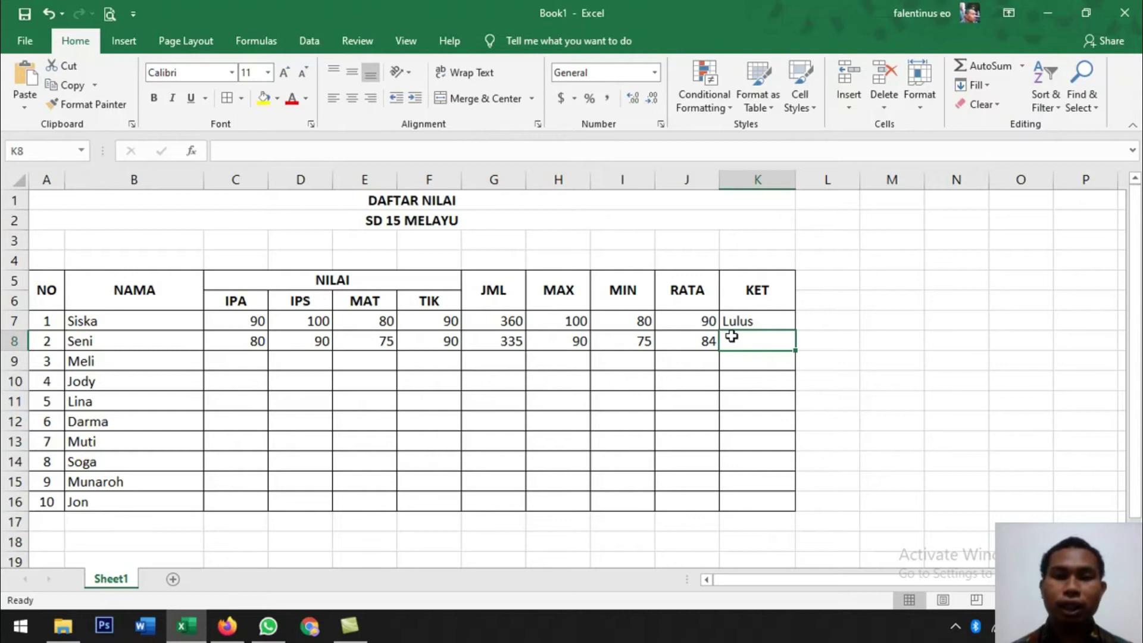
type("=")
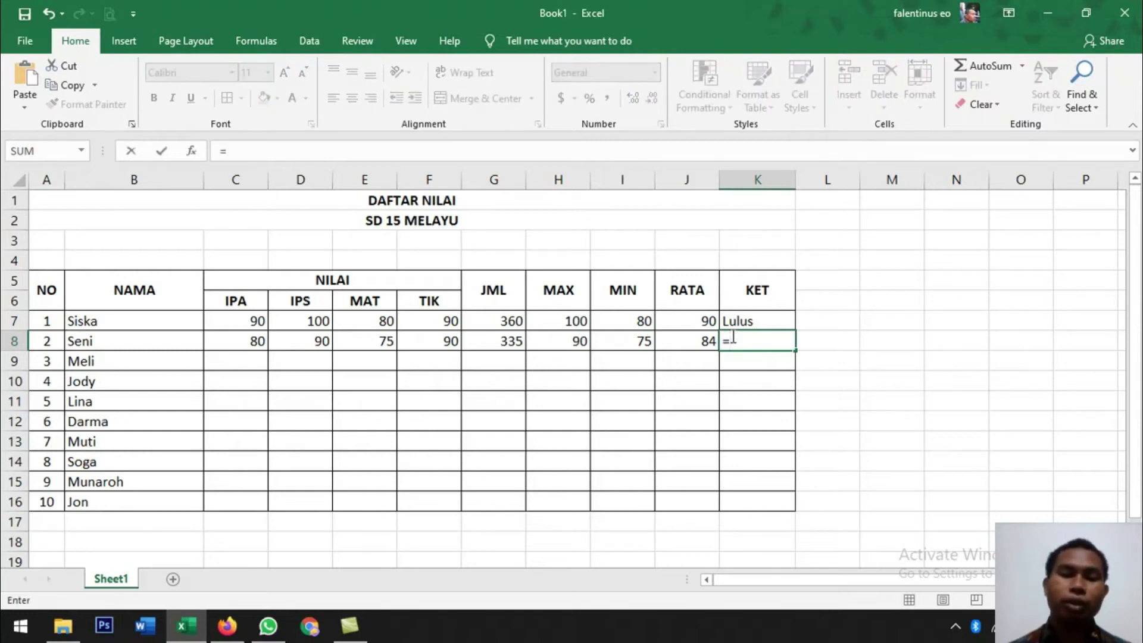
type("if")
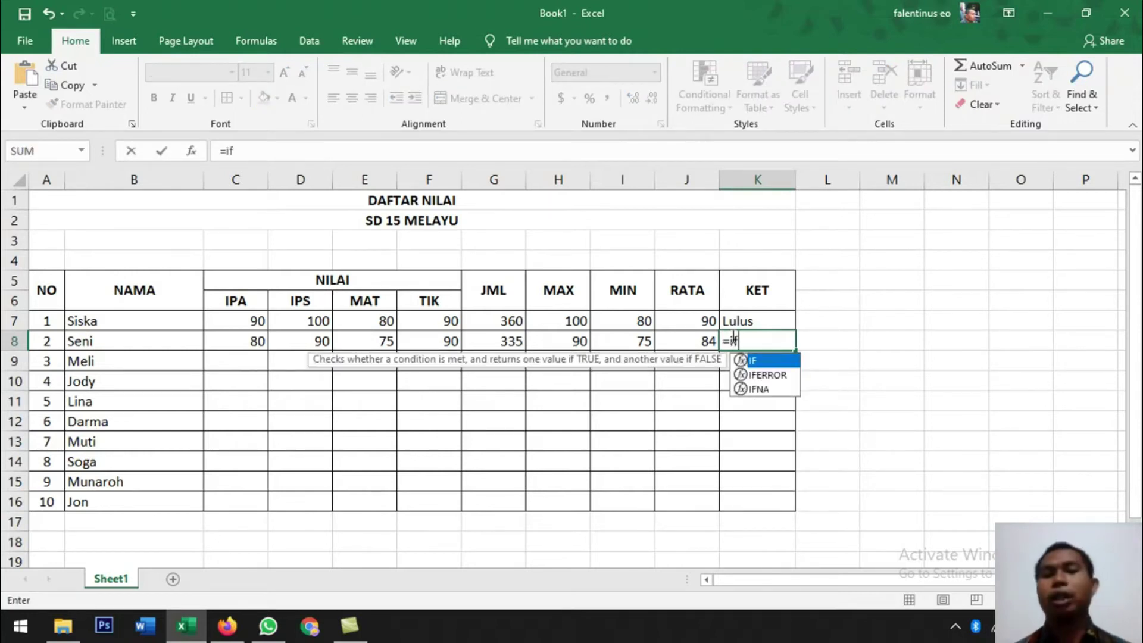
type("(")
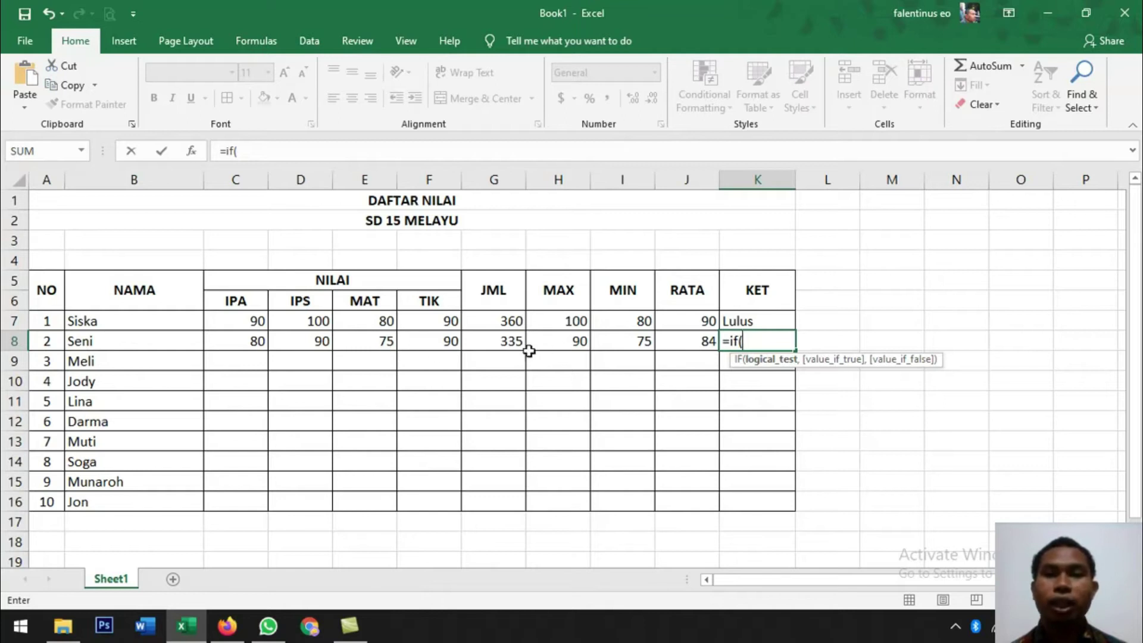
left_click(697, 340)
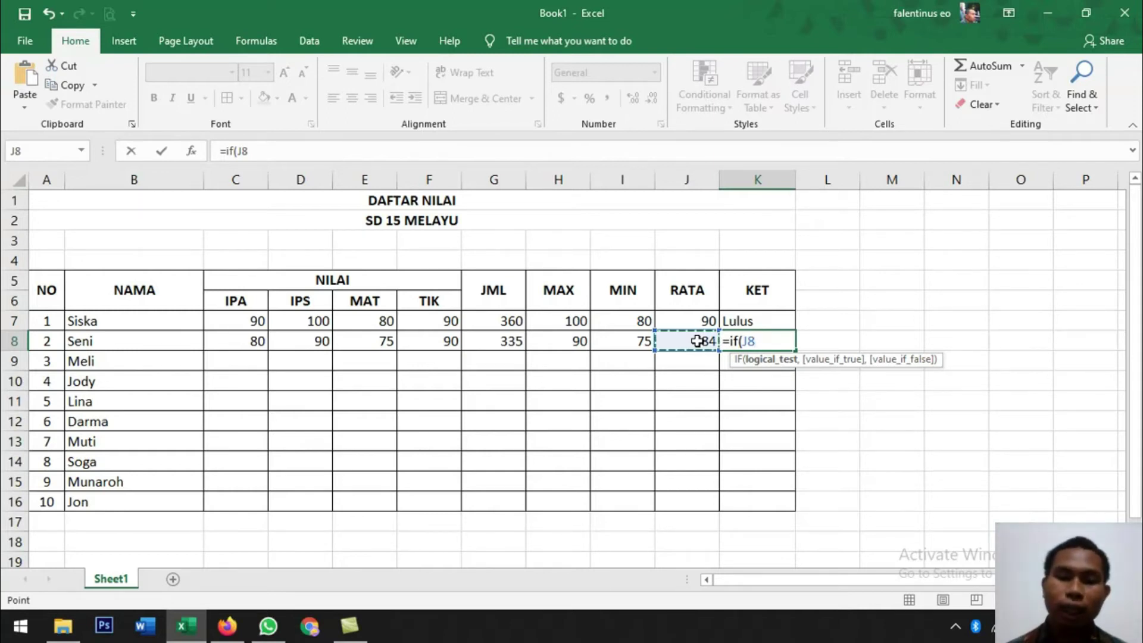
type(">=")
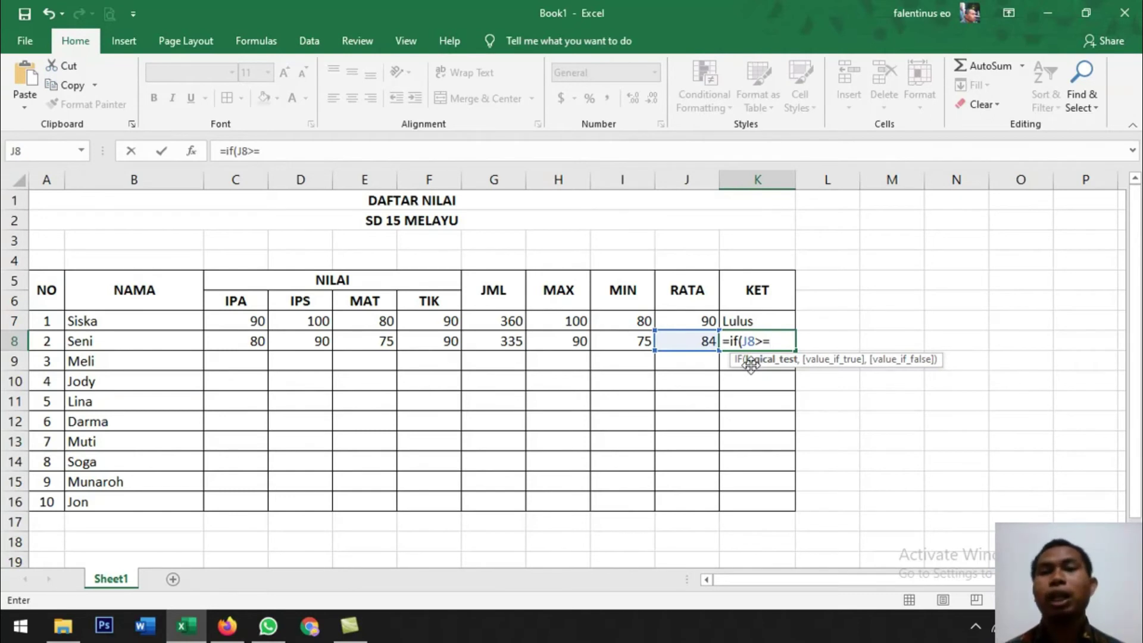
type("80")
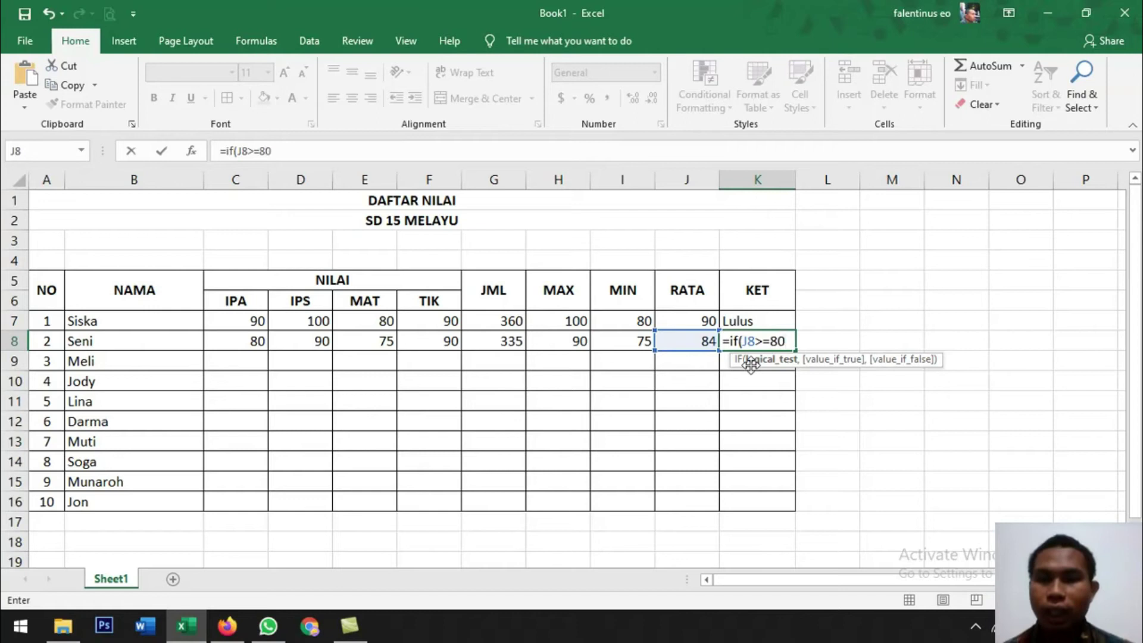
type(",")
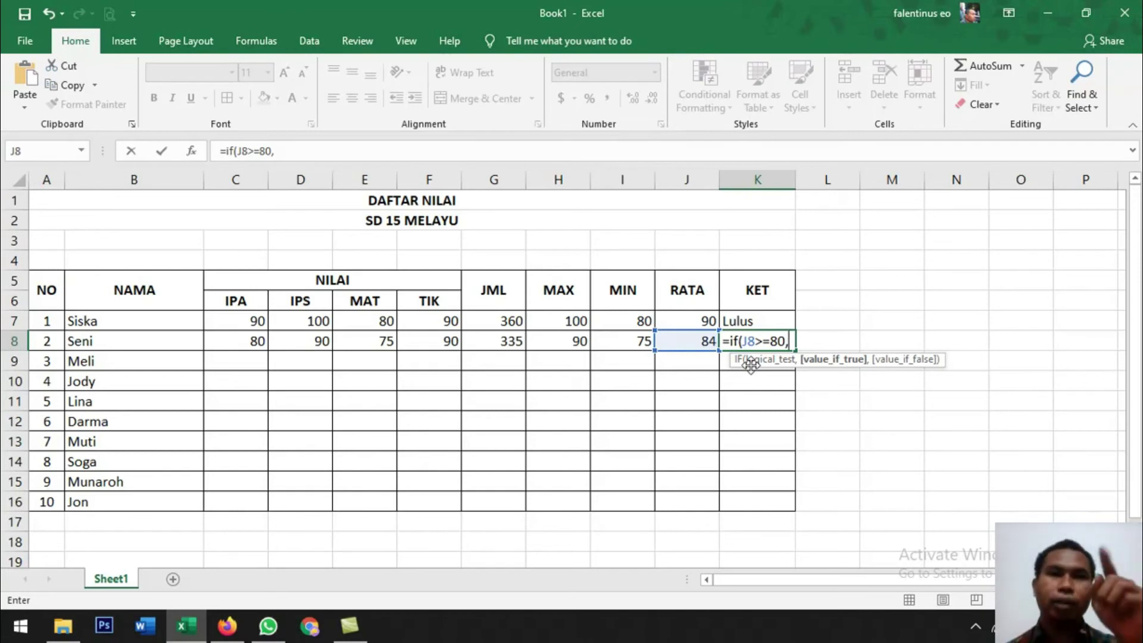
key("BackSpace")
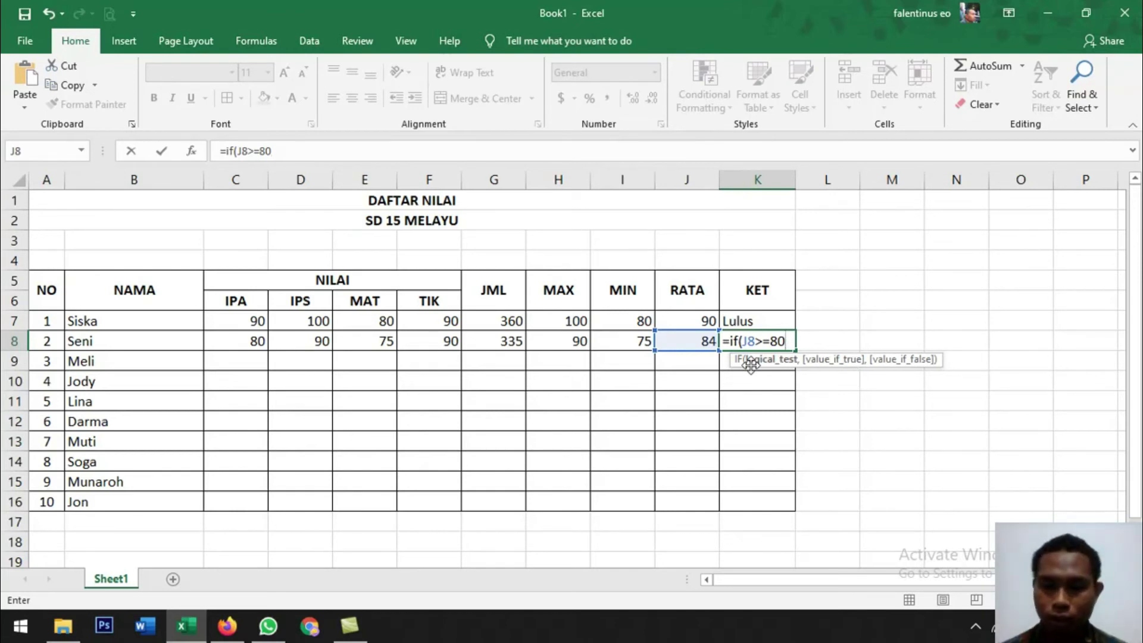
type(";")
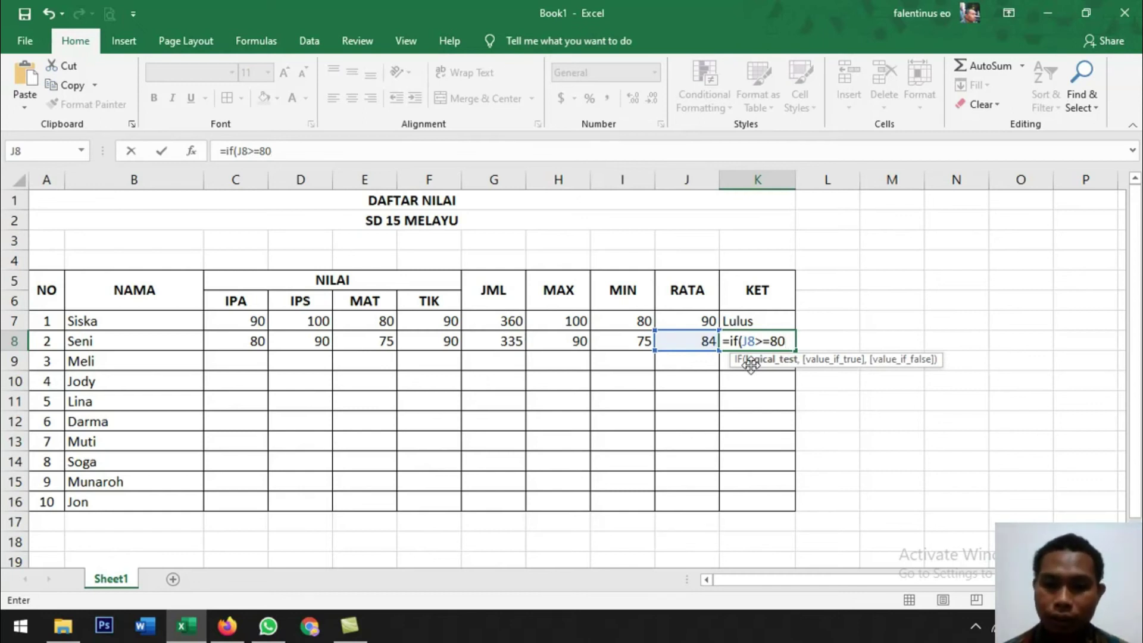
type(",")
key("BackSpace")
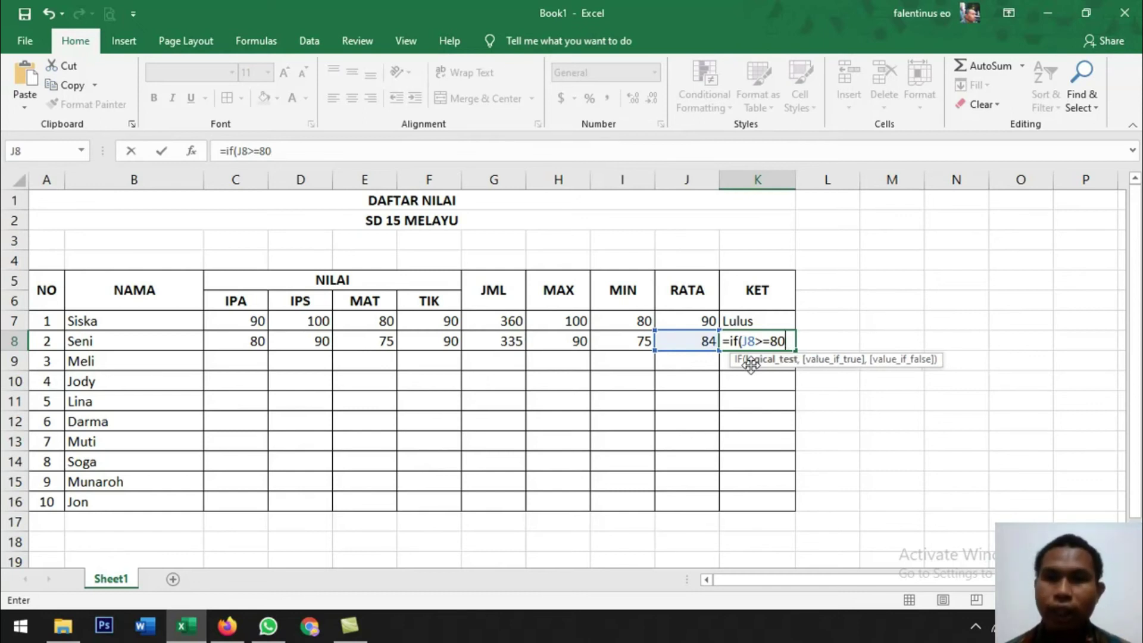
type(",")
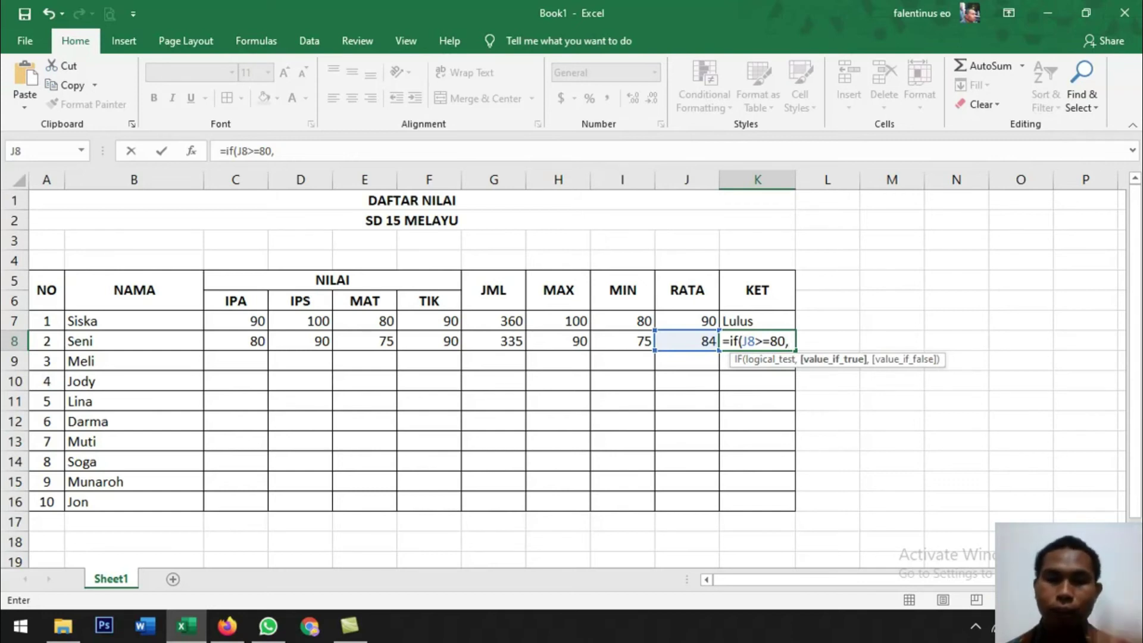
Step: Add "Lulus" as the value the K8 formula returns when the condition is true
type("\"")
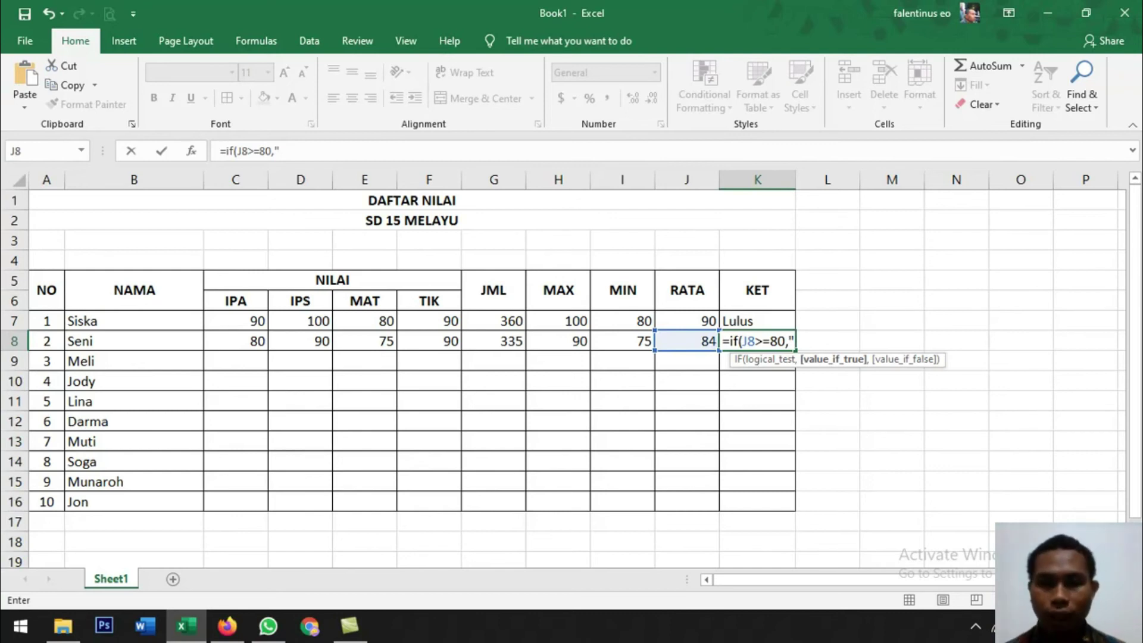
type("L")
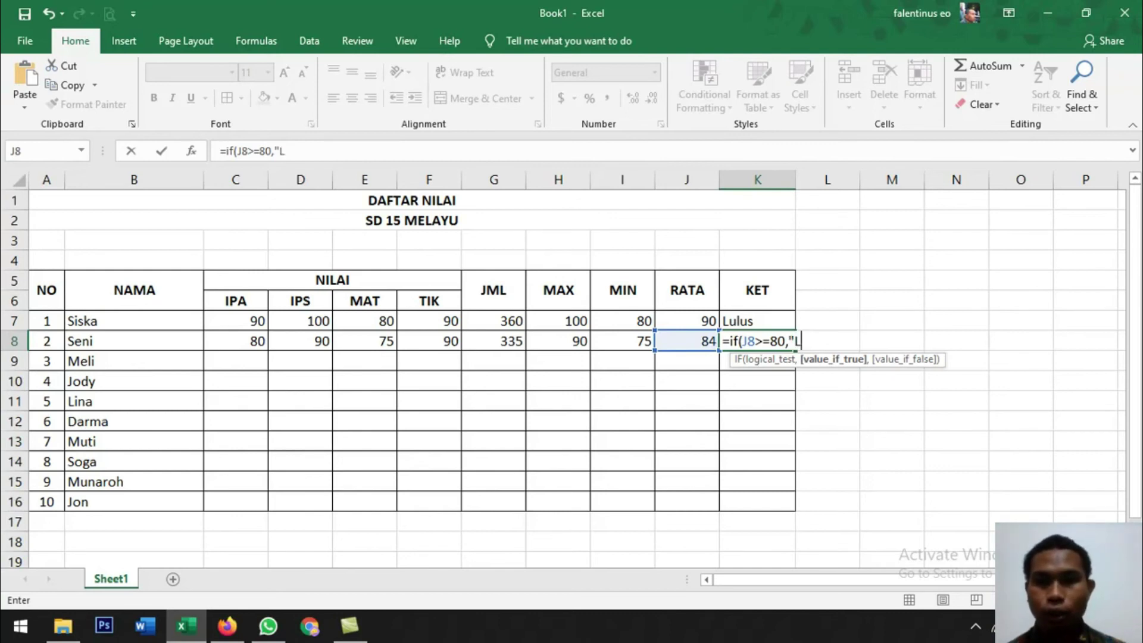
type("ulu")
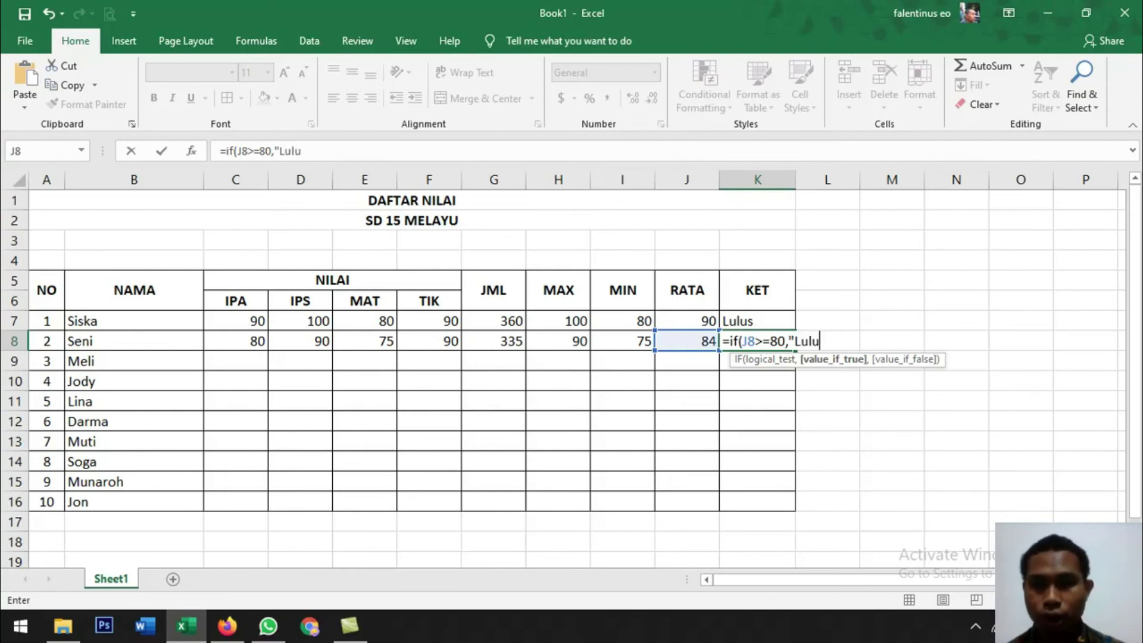
type("s")
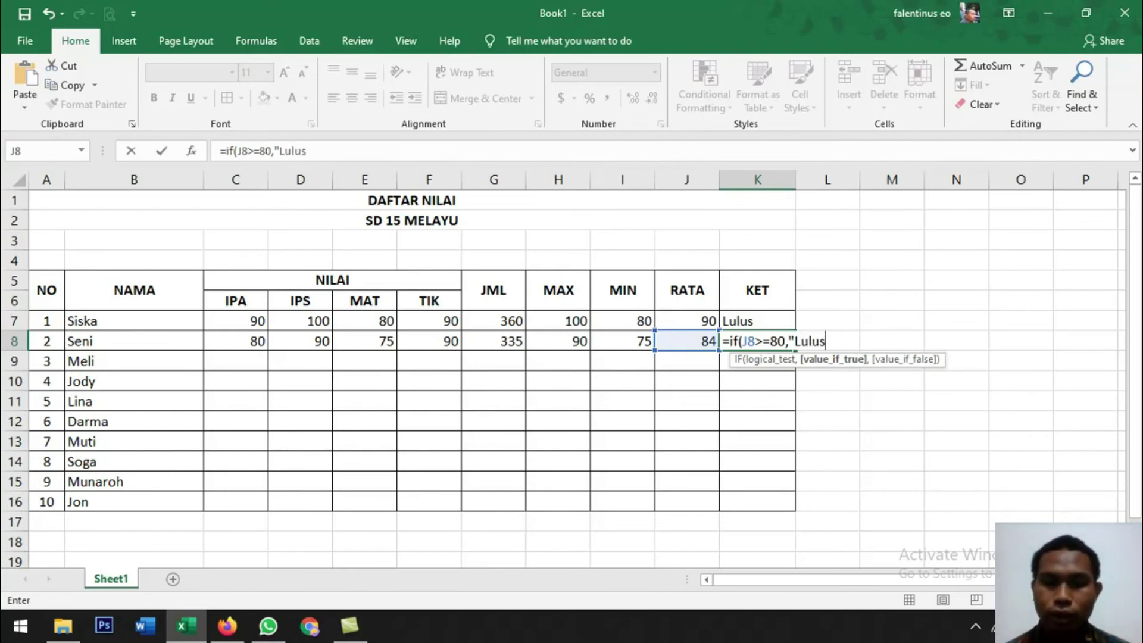
type("\"")
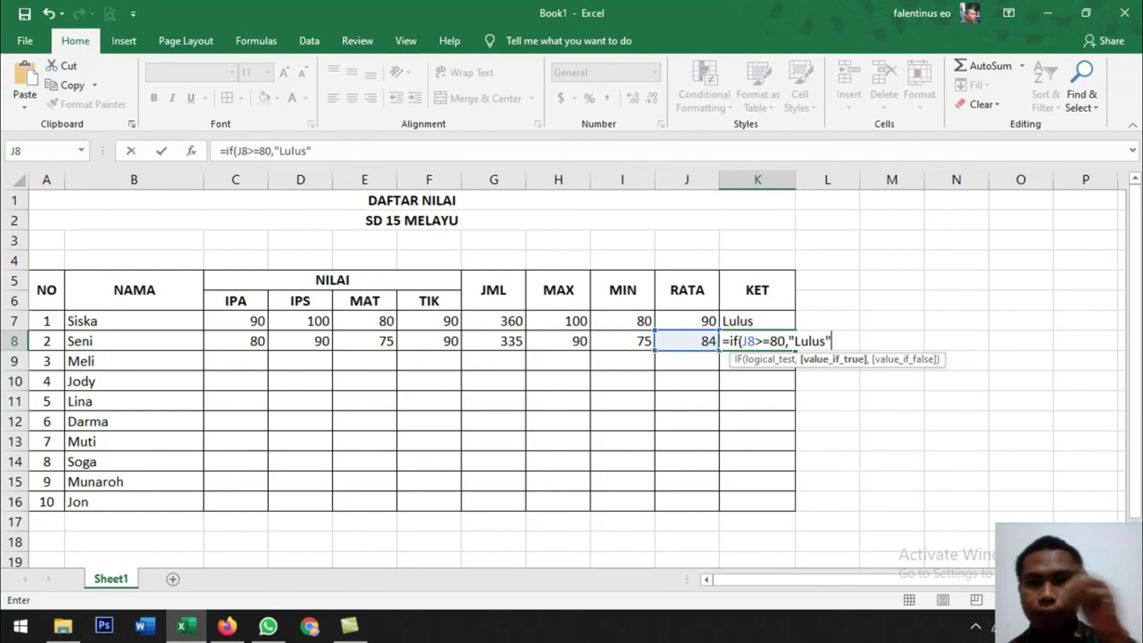
type(",")
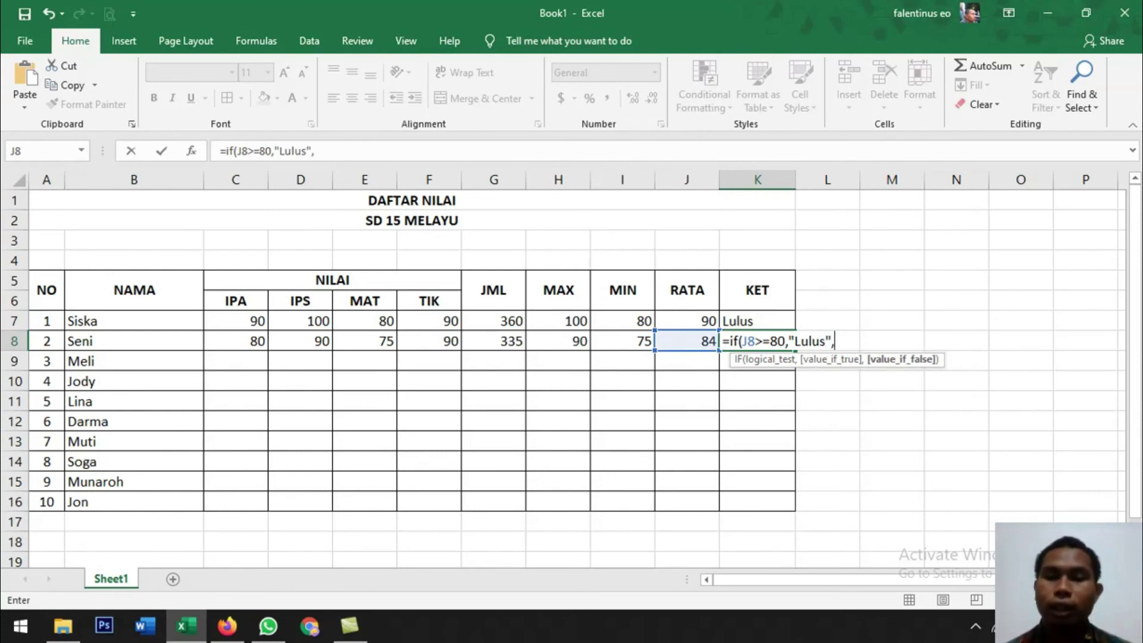
Step: Add "Tidak" as the false value and complete the K8 formula as =if(J8>=80,"Lulus","Tidak")
type("\"")
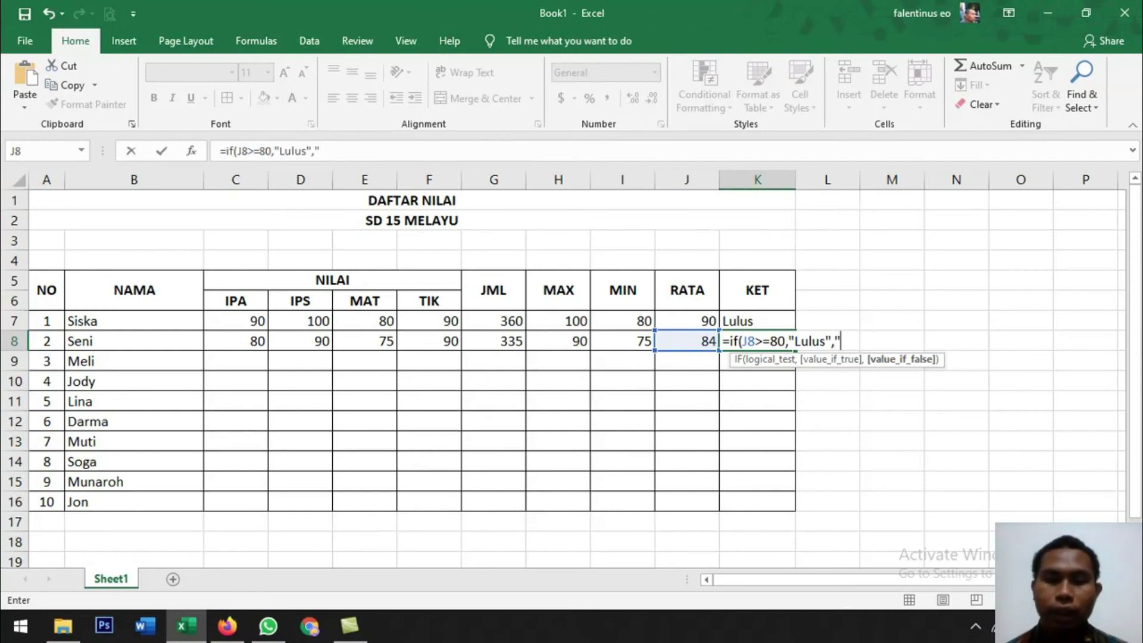
type("tidak")
key("BackSpace")
key("BackSpace")
key("BackSpace")
key("BackSpace")
key("BackSpace")
type("Tidak")
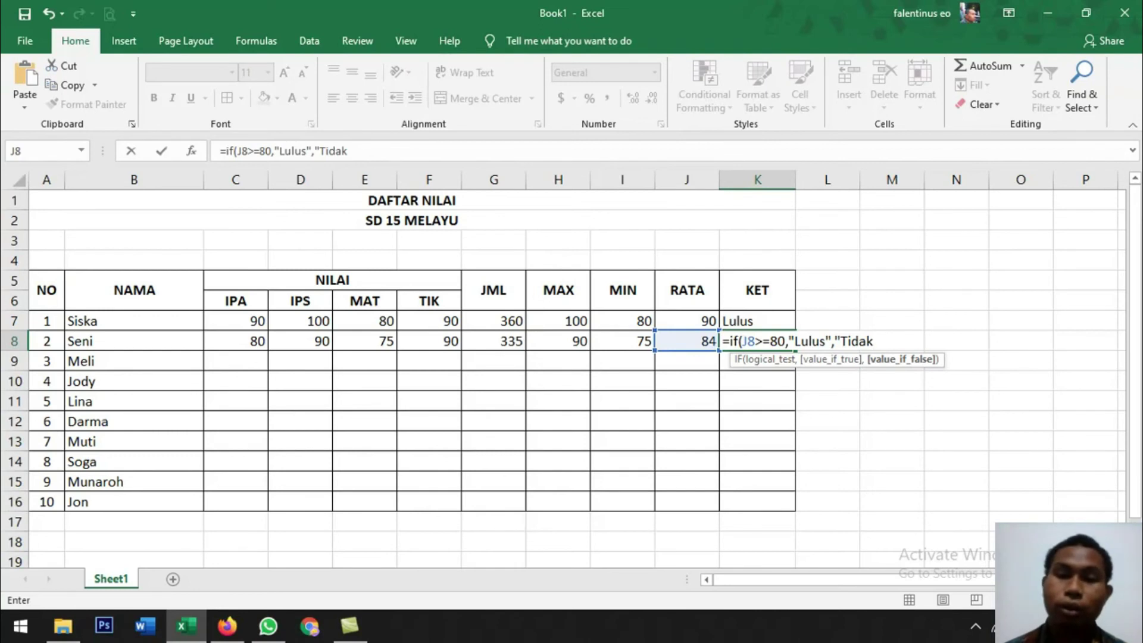
type("\"")
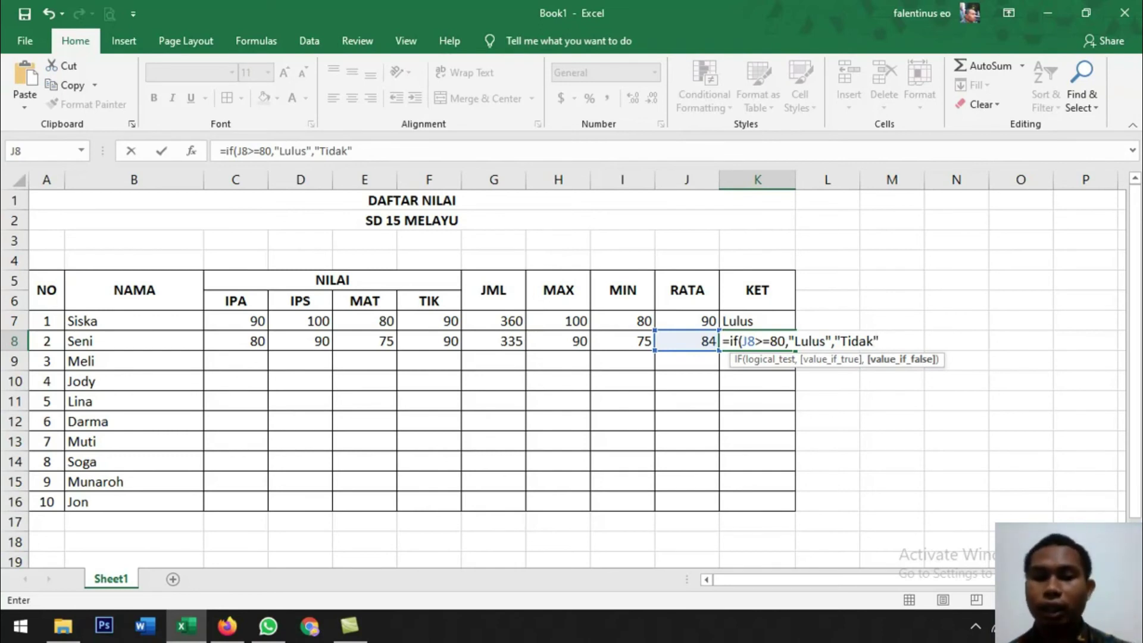
type(")")
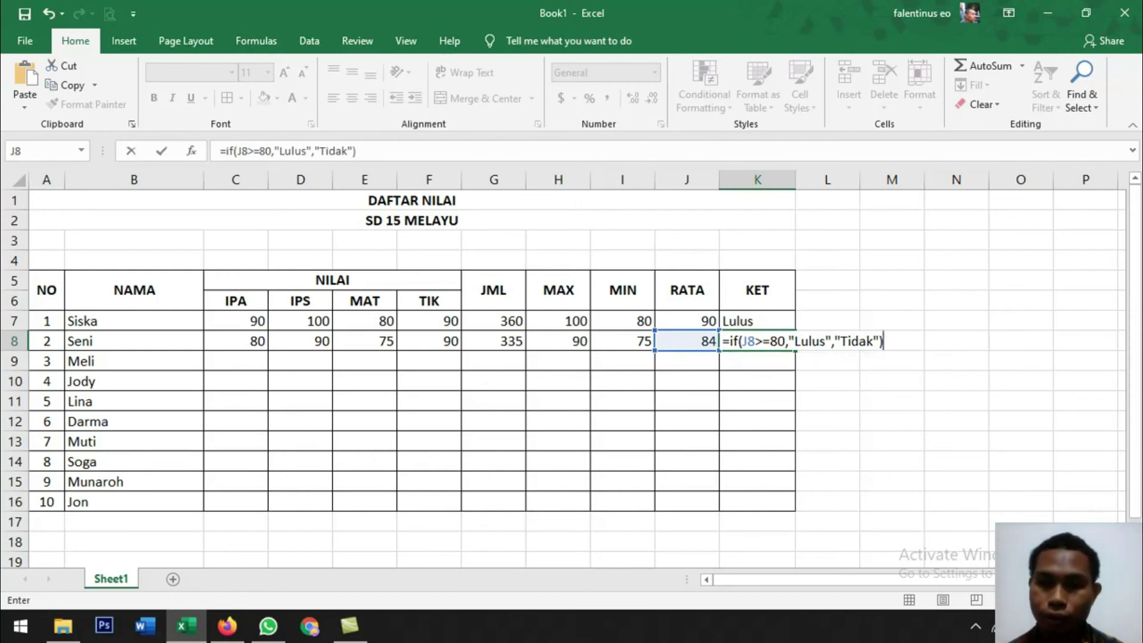
key("Return")
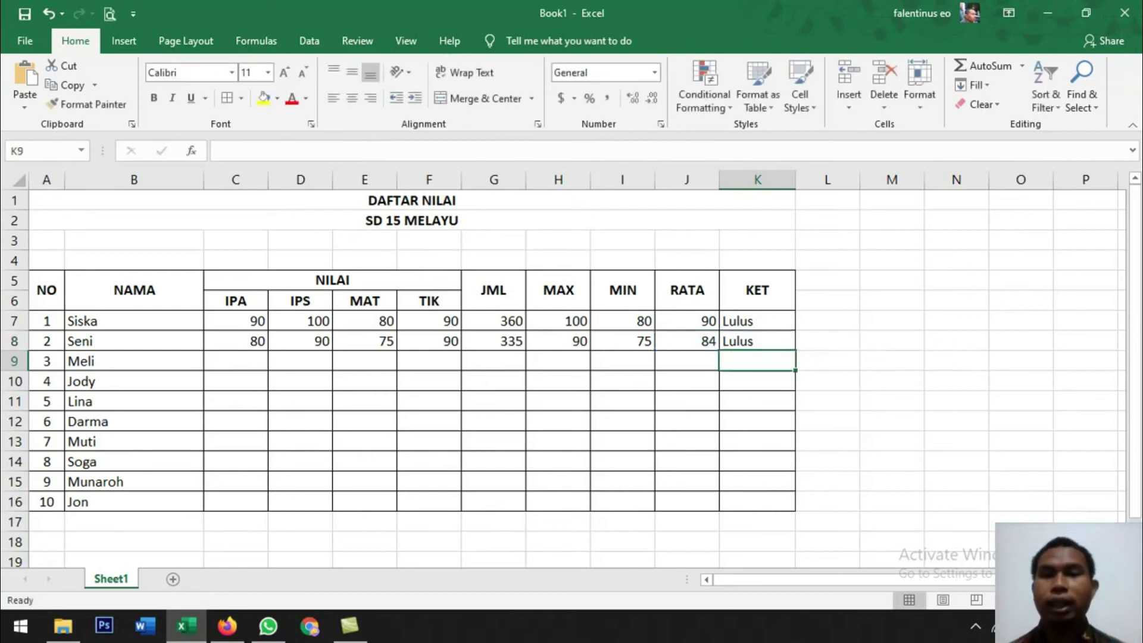
left_click(737, 338)
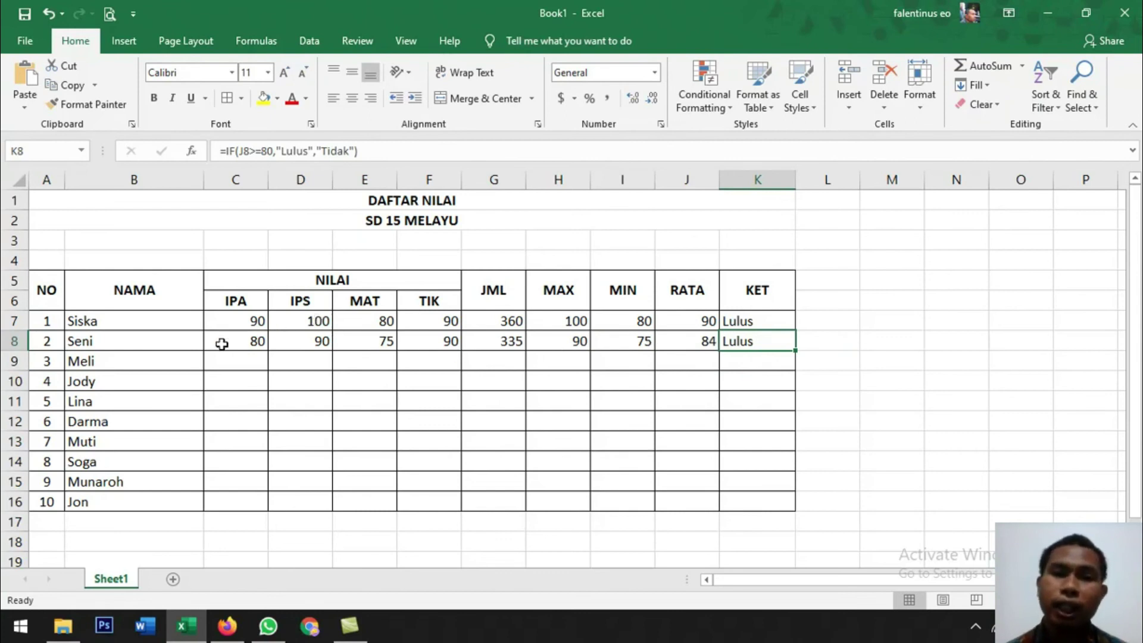
Step: Change the row 8 IPA score in C8 to 60 to test the pass remark formula
left_click(253, 341)
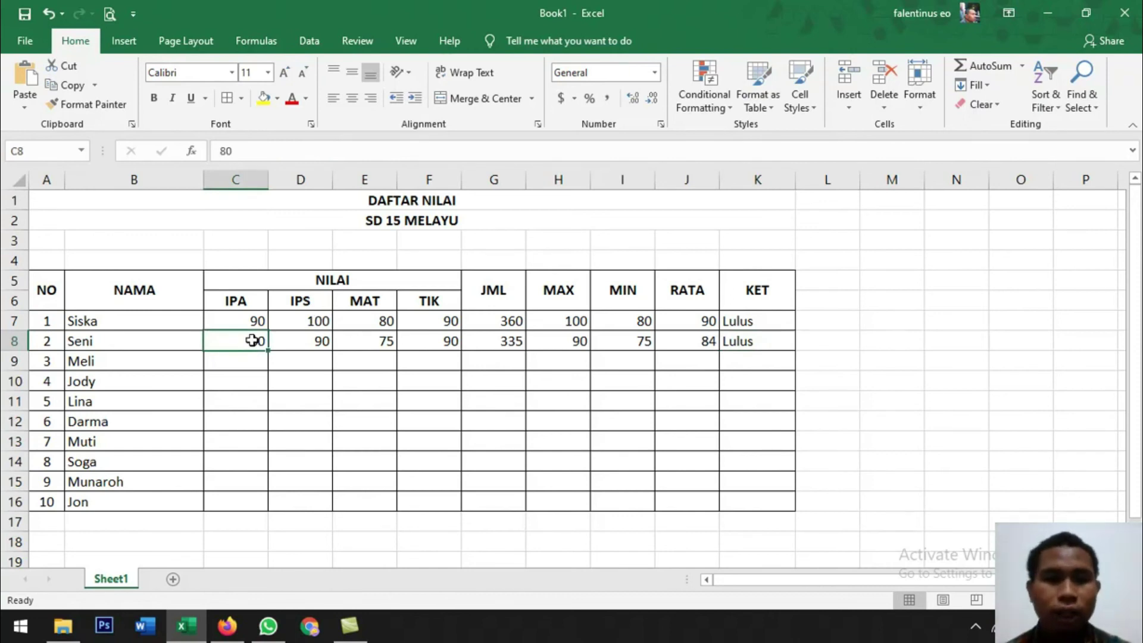
type("6")
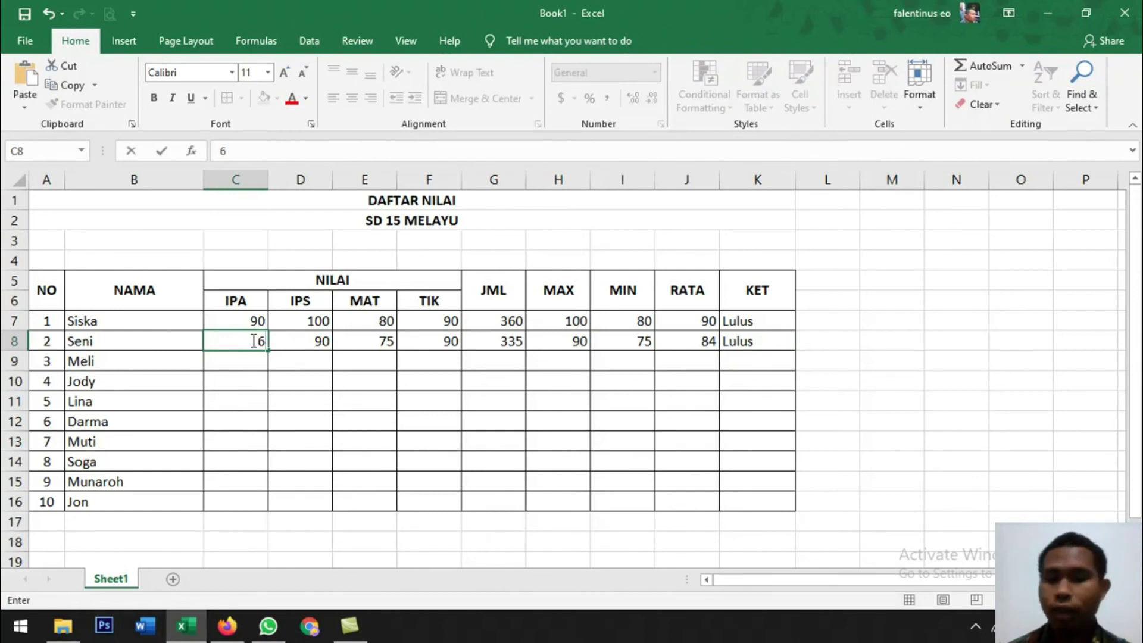
type("0")
key("Return")
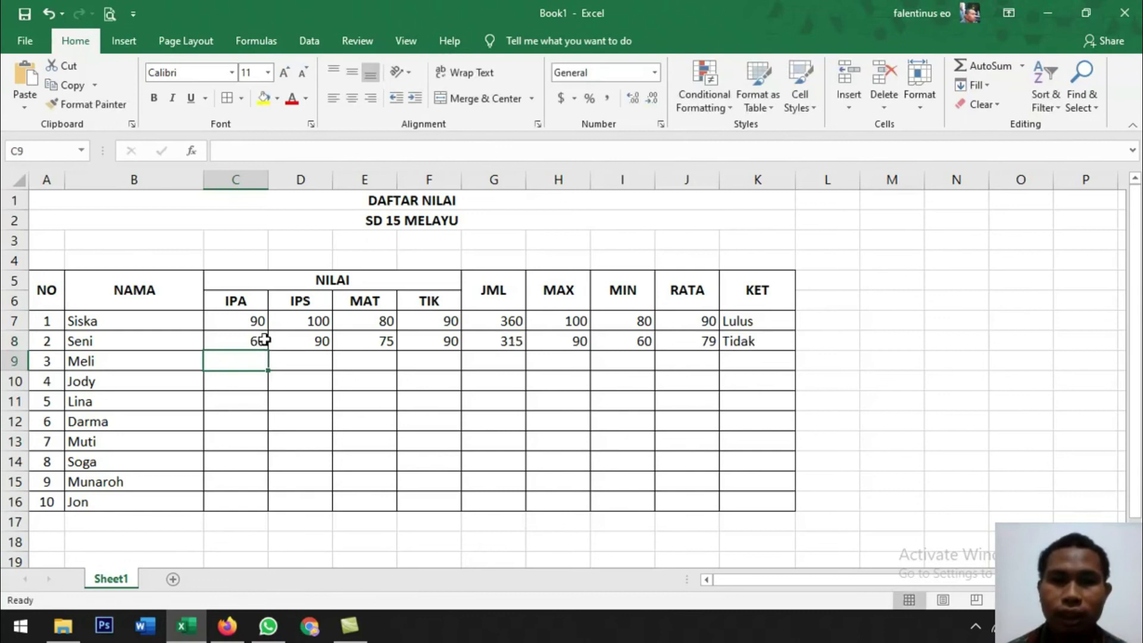